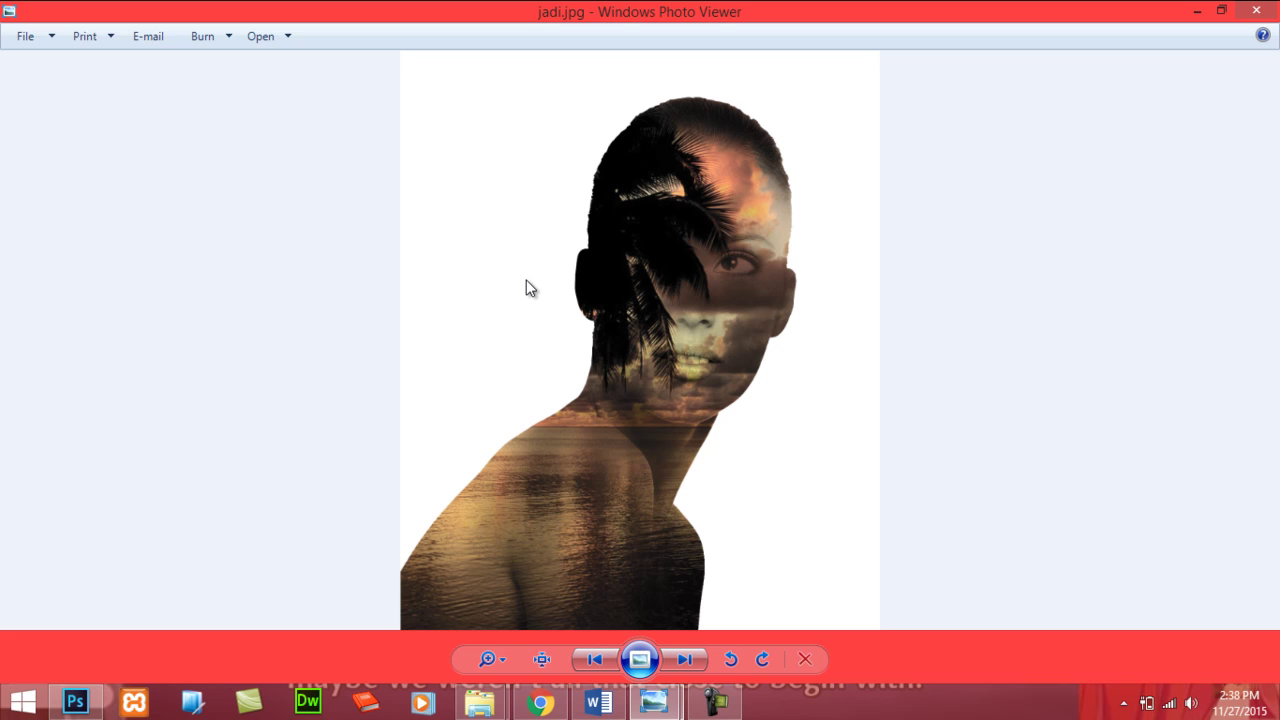
- Examine the finished double exposure portrait jadi.jpg up close, looking over the face, palm and shoulder areas
scroll(659, 242, "up", 2)
left_click_drag(701, 300, 717, 136)
left_click_drag(673, 418, 670, 372)
scroll(680, 204, "down", 1)
scroll(679, 204, "down", 1)
scroll(697, 305, "up", 2)
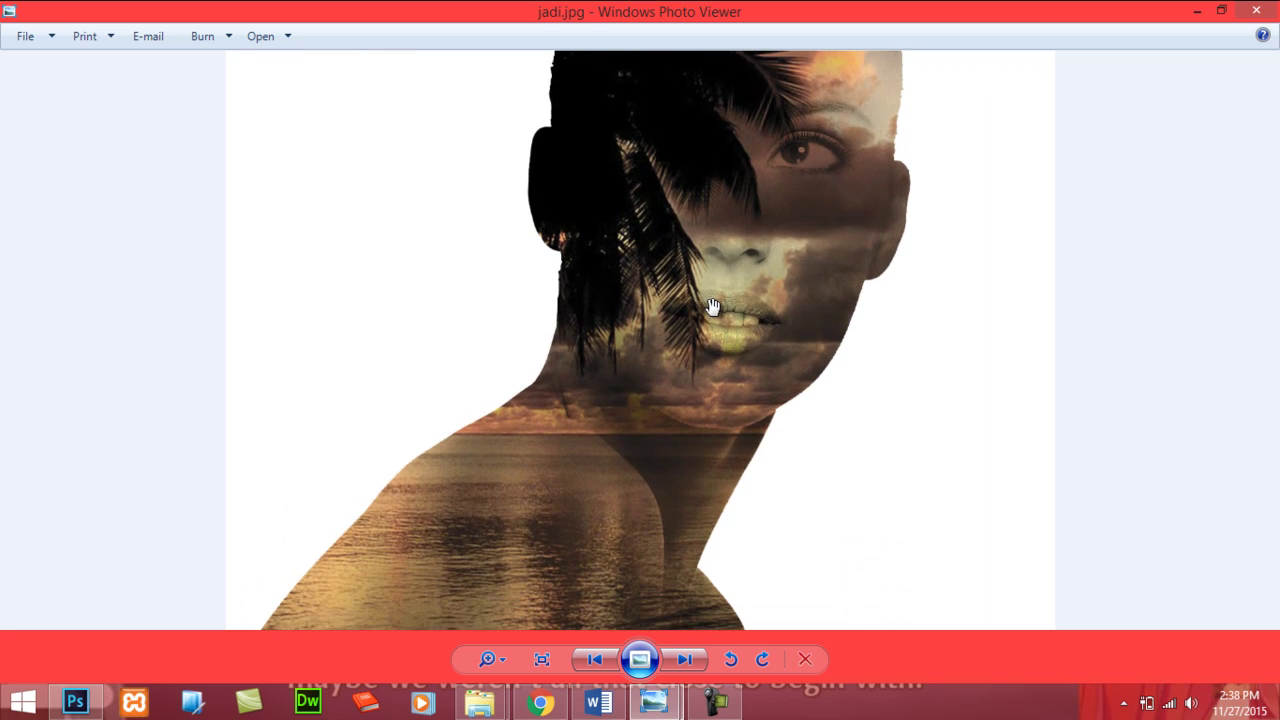
scroll(713, 306, "down", 2)
- View the sunset beach photo and the model portrait used as source images, and close the viewer
left_click(684, 660)
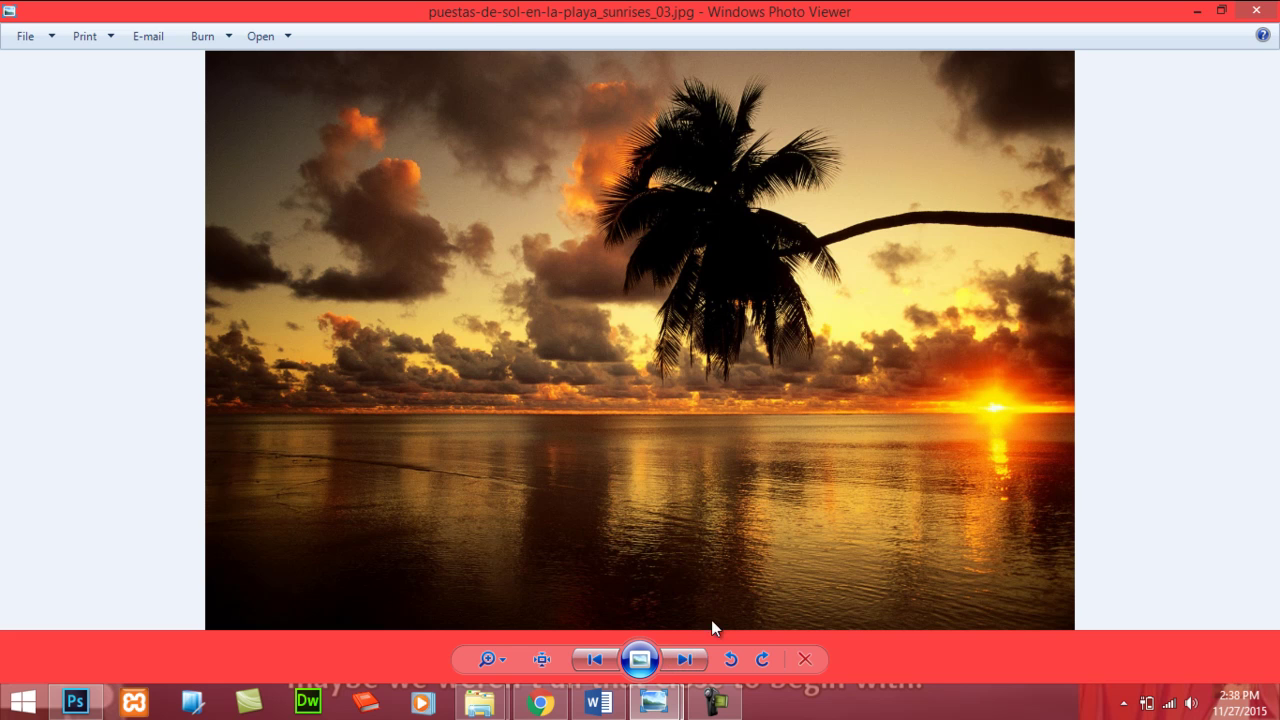
left_click(684, 660)
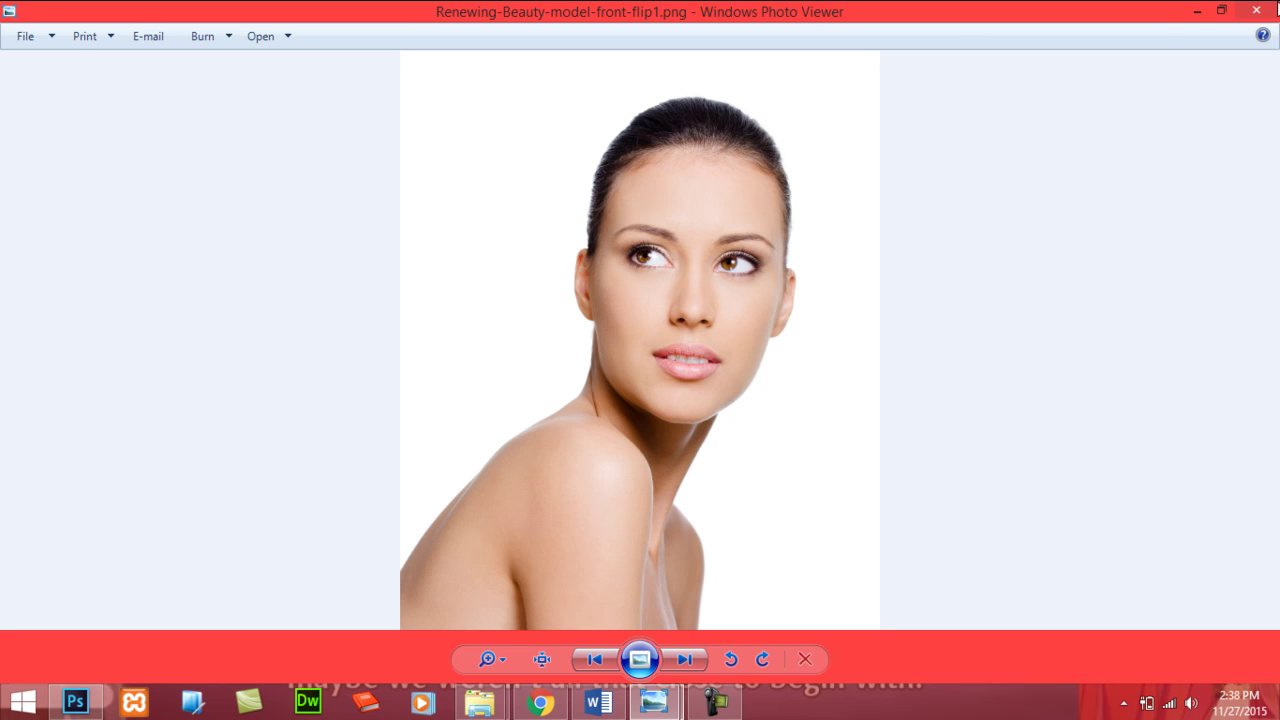
left_click(1277, 10)
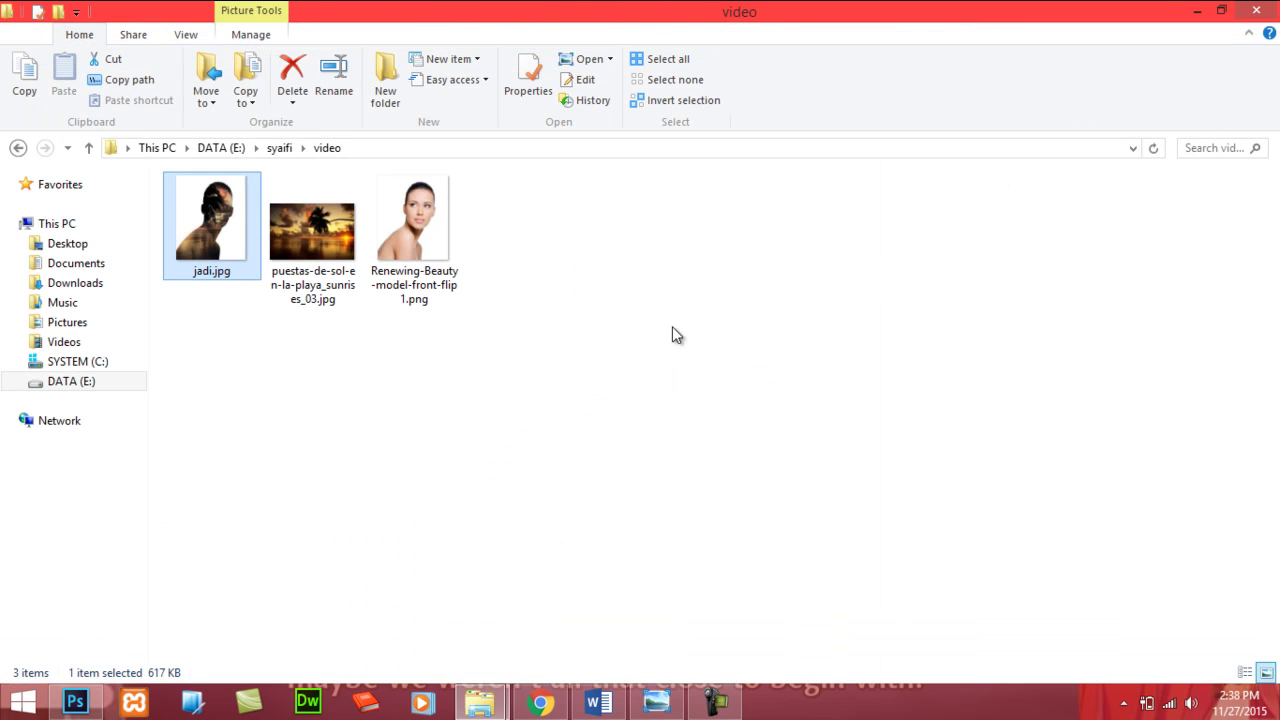
- Open Renewing-Beauty-model-front-flip1.png from the video folder in Adobe Photoshop CC
left_click(412, 214)
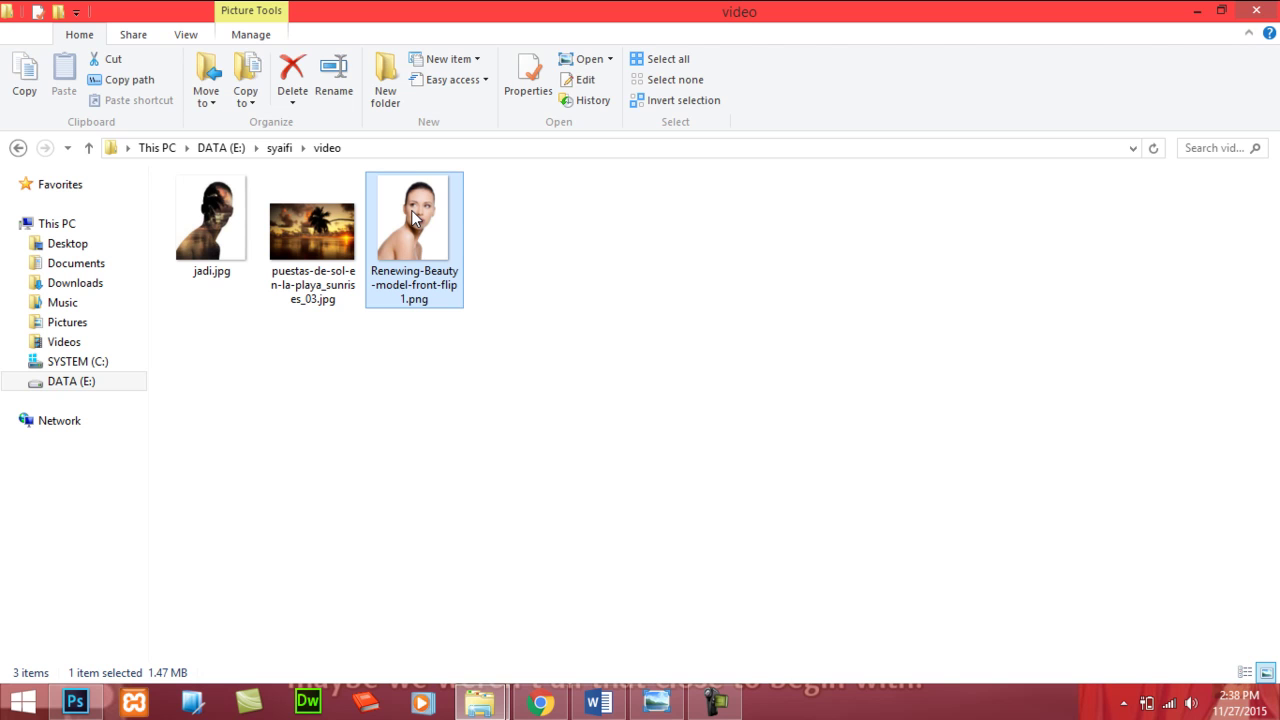
right_click(413, 217)
mouse_move(570, 370)
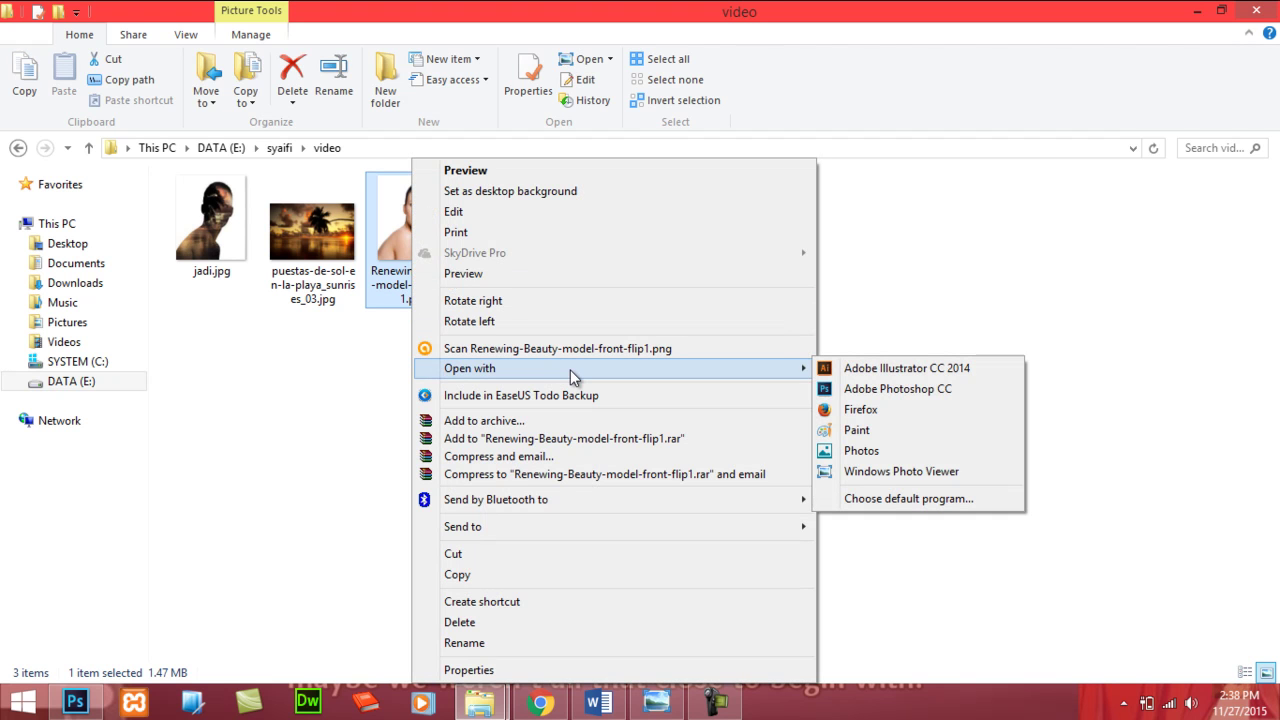
left_click(875, 389)
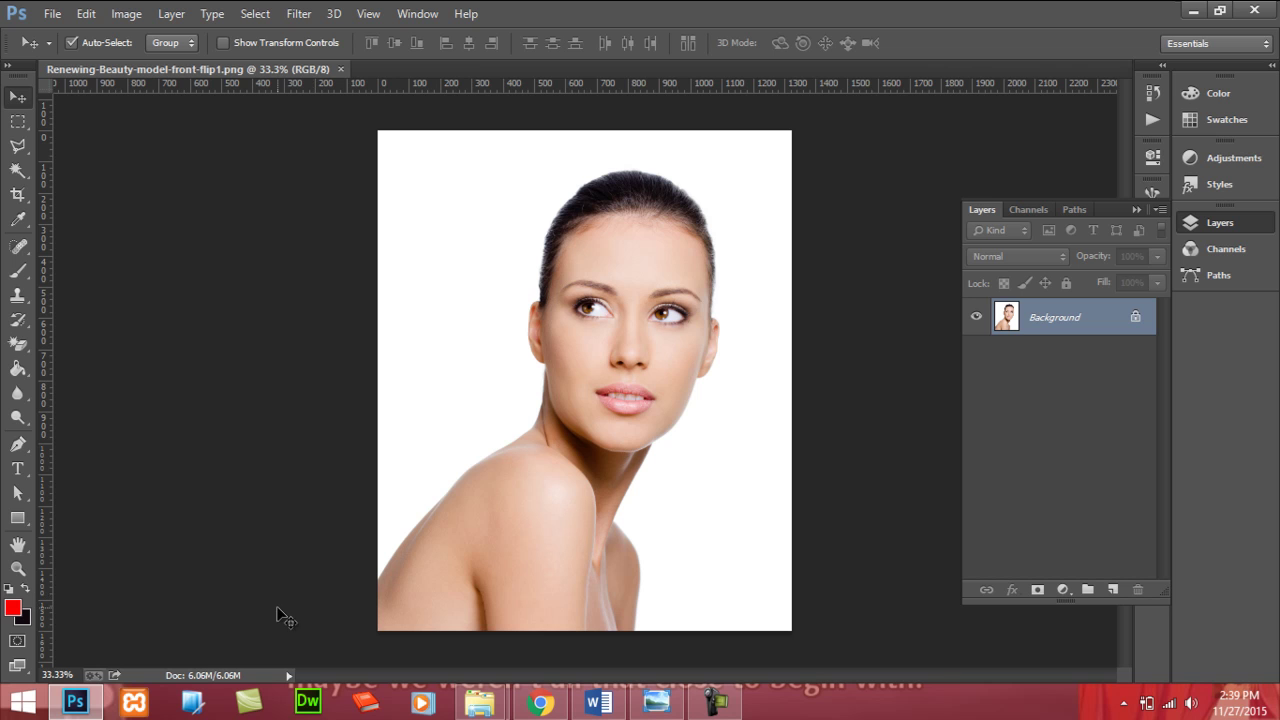
- Place puestas-de-sol-en-la-playa_sunrises_03.jpg from the video folder into the open portrait document in Photoshop
mouse_move(480, 702)
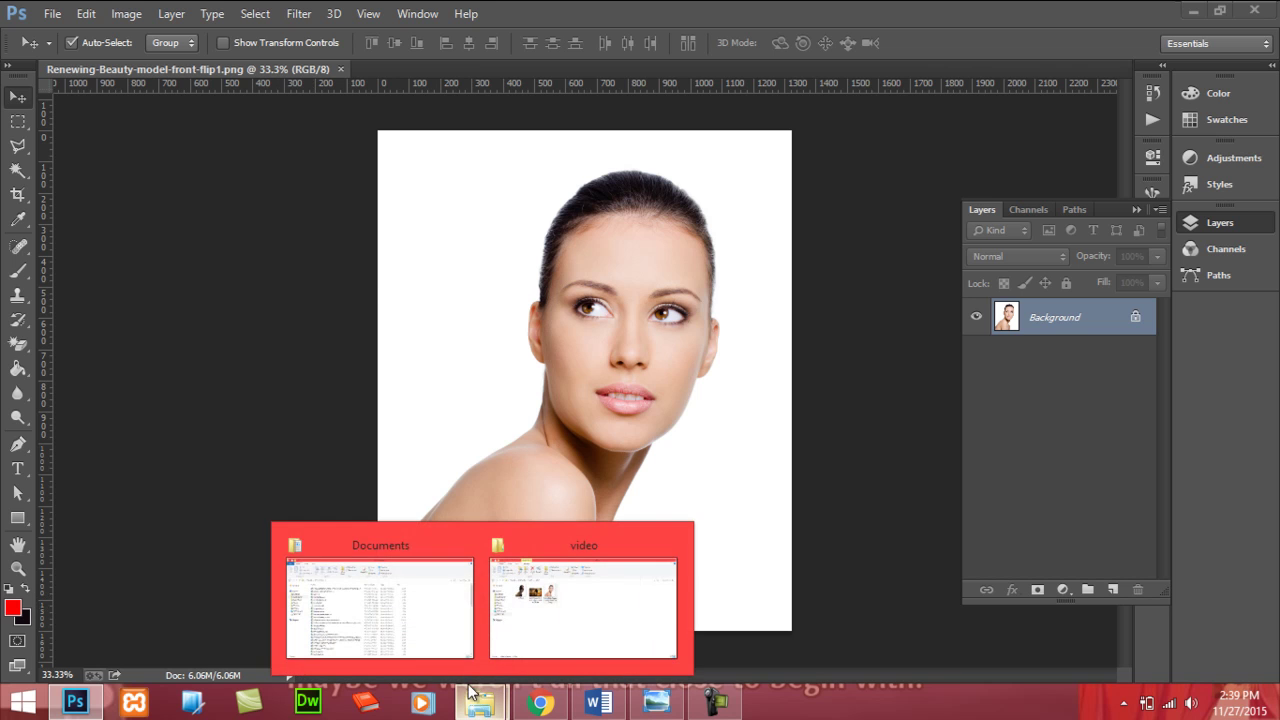
left_click(539, 612)
left_click(322, 275)
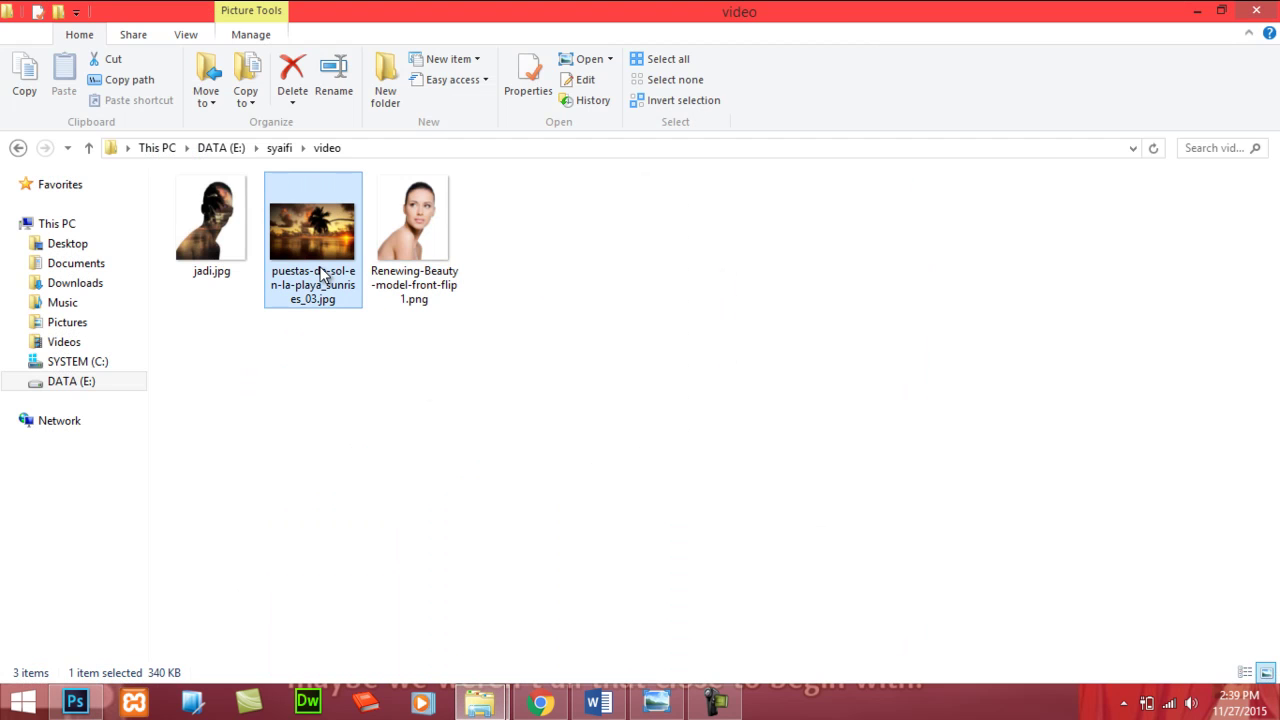
left_click_drag(322, 275, 431, 414)
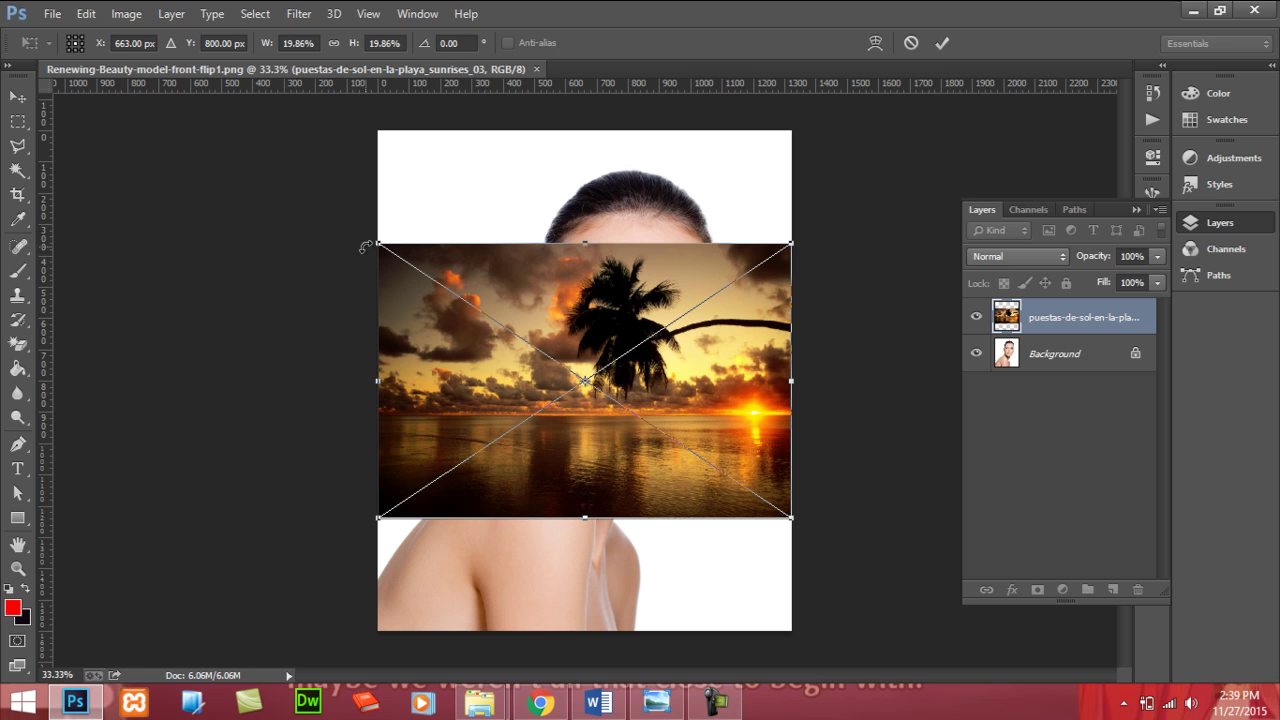
- Scale the placed sunset image to about 35.3% and position it over the portrait, covering nearly the whole canvas
left_click_drag(380, 241, 285, 87)
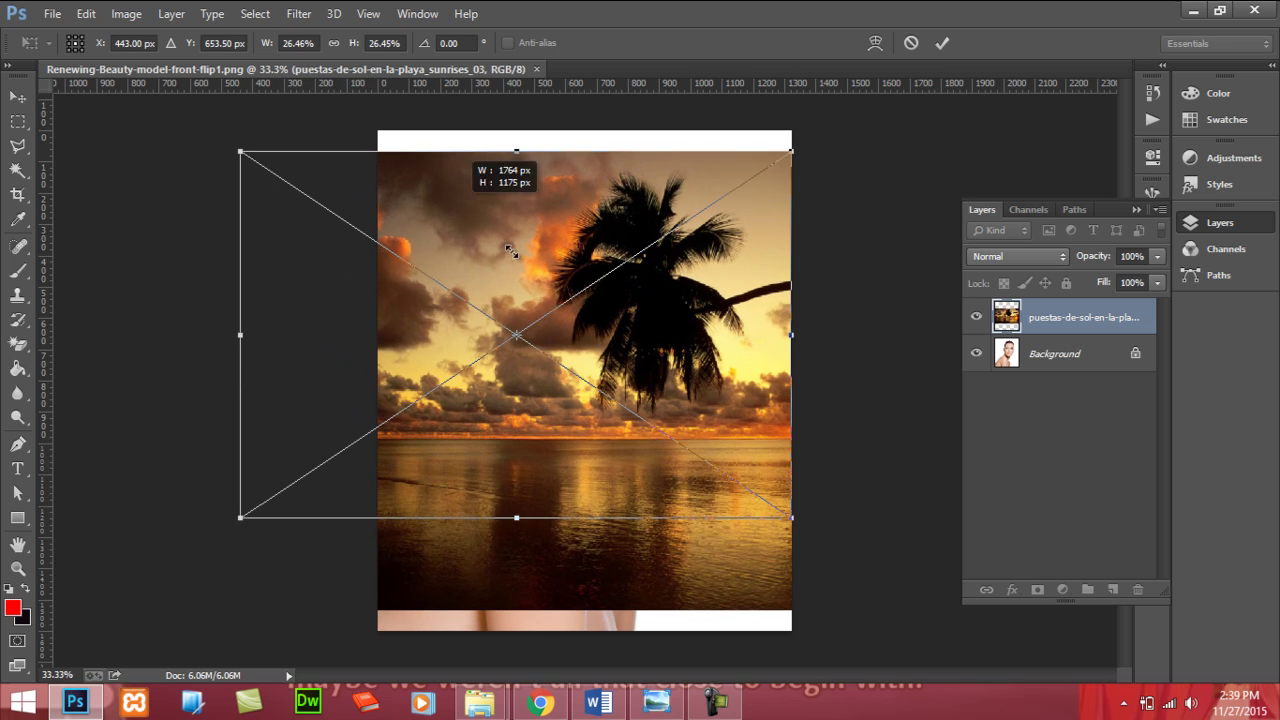
left_click_drag(564, 326, 589, 403)
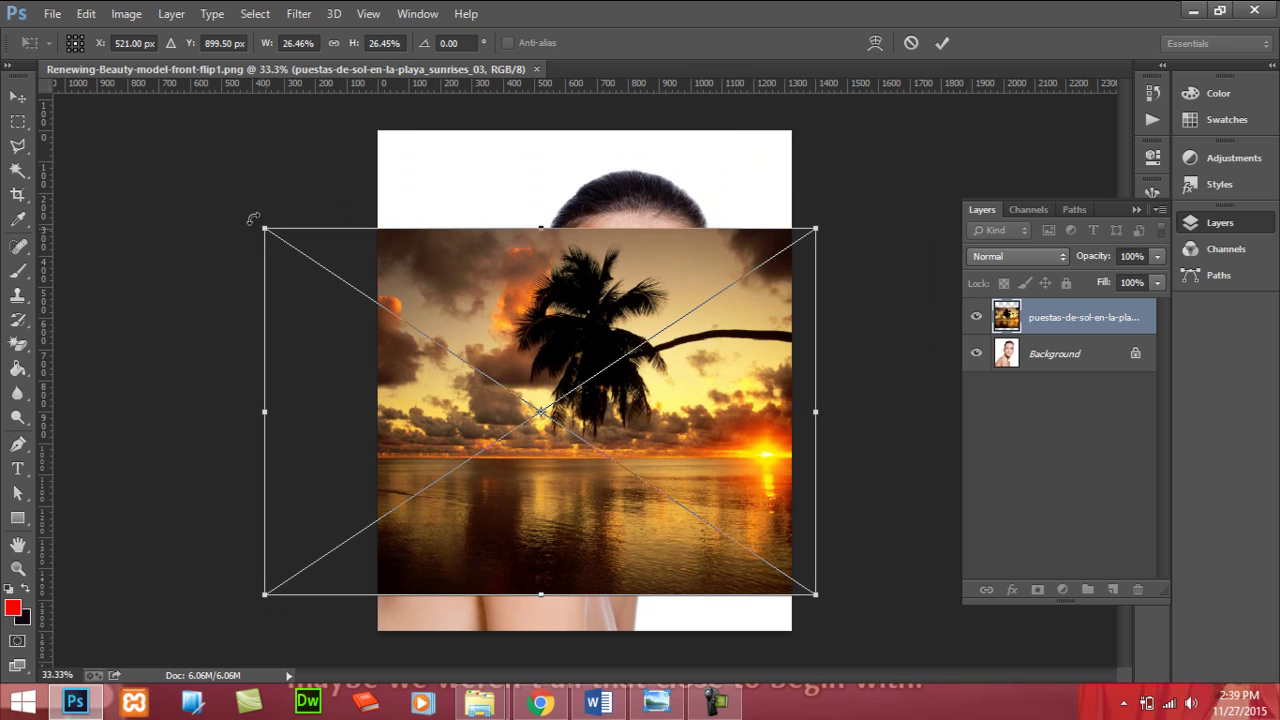
left_click_drag(266, 229, 228, 169)
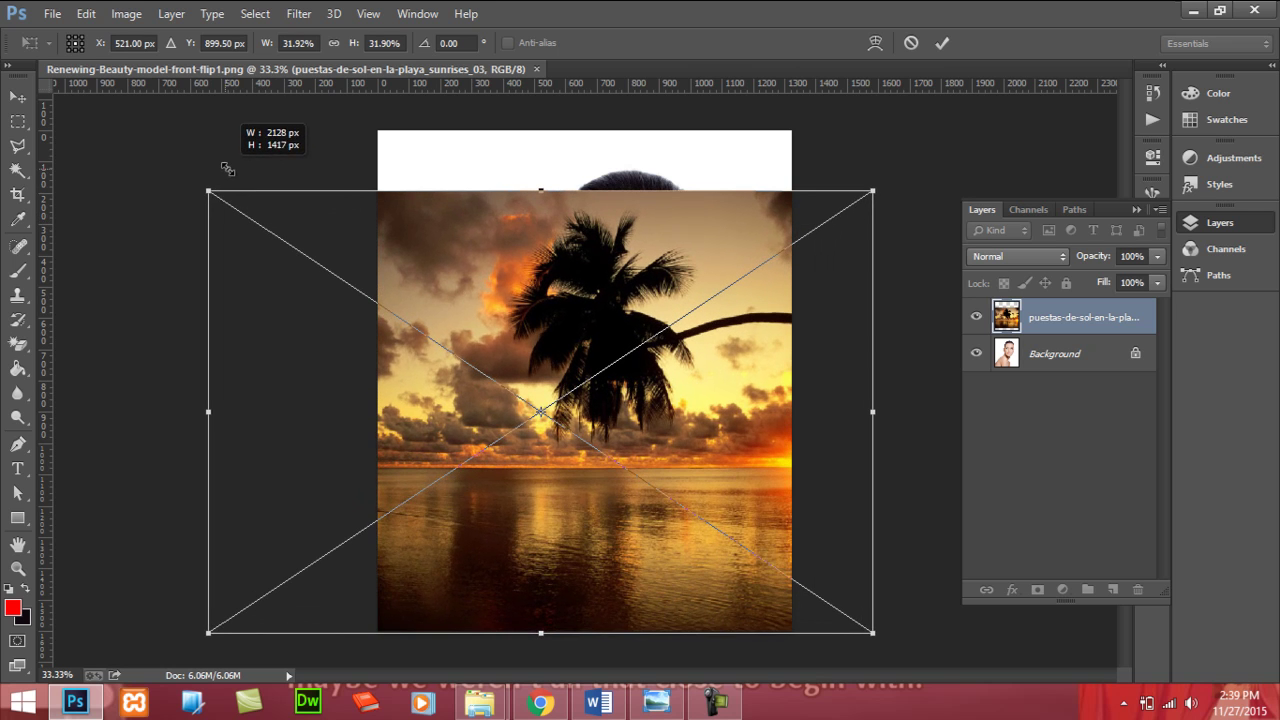
left_click_drag(490, 371, 497, 346)
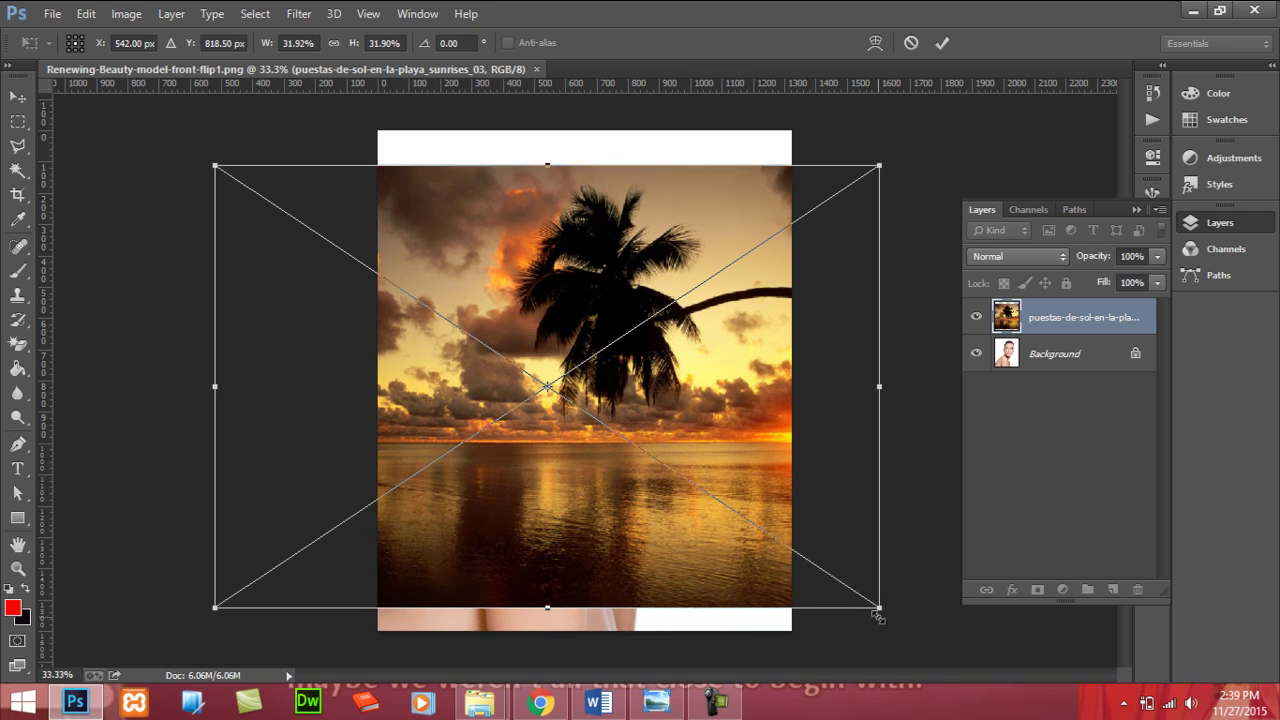
left_click_drag(884, 620, 916, 646)
key("Return")
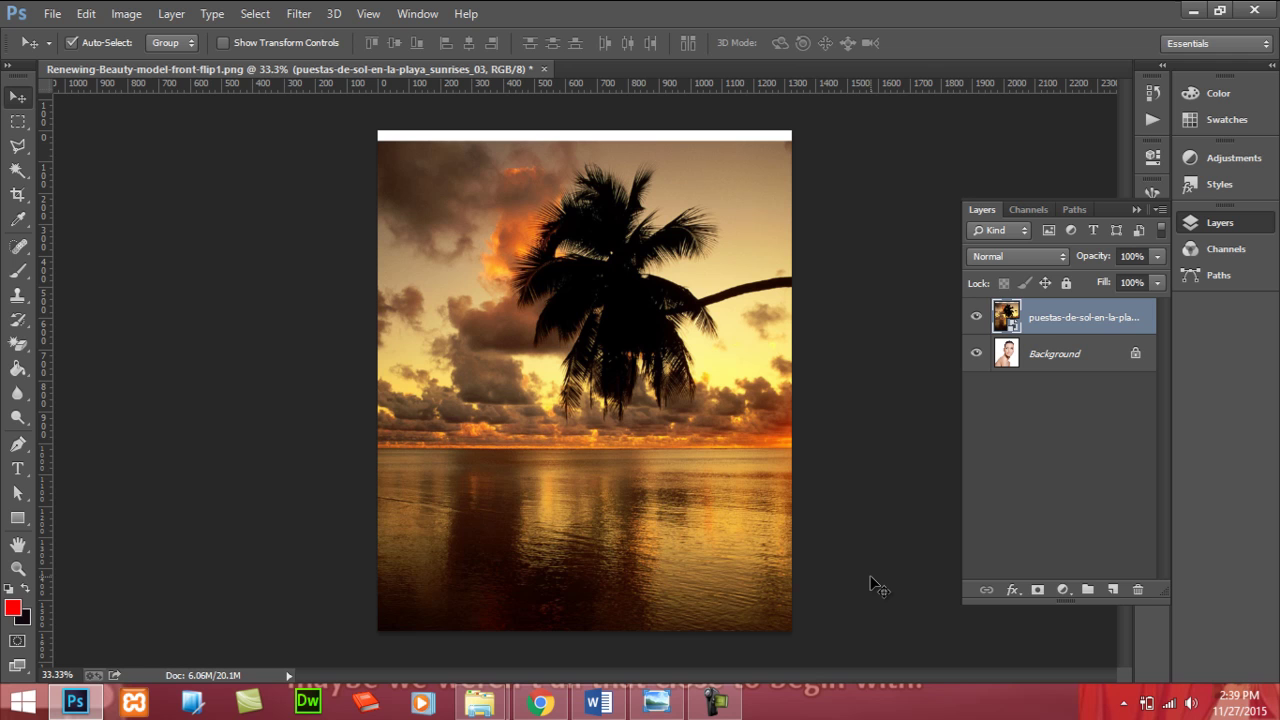
- Flip the sunset layer horizontally with Free Transform
key("ctrl+t")
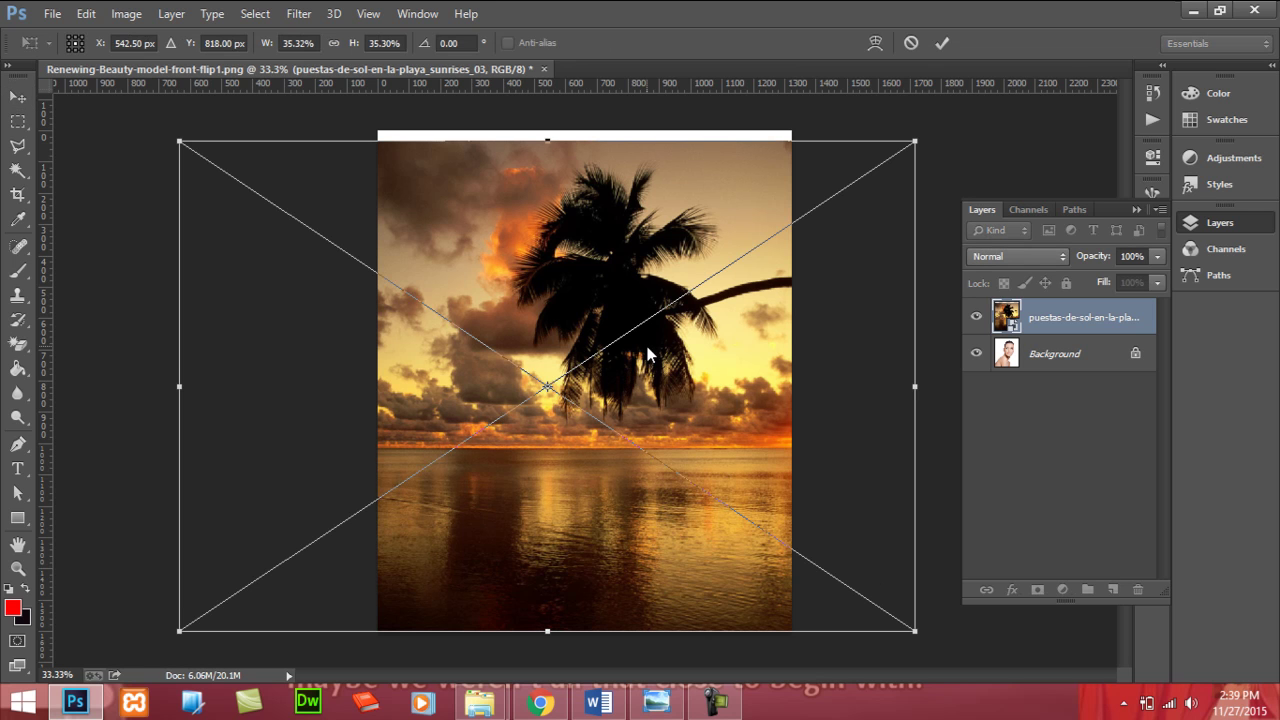
right_click(647, 354)
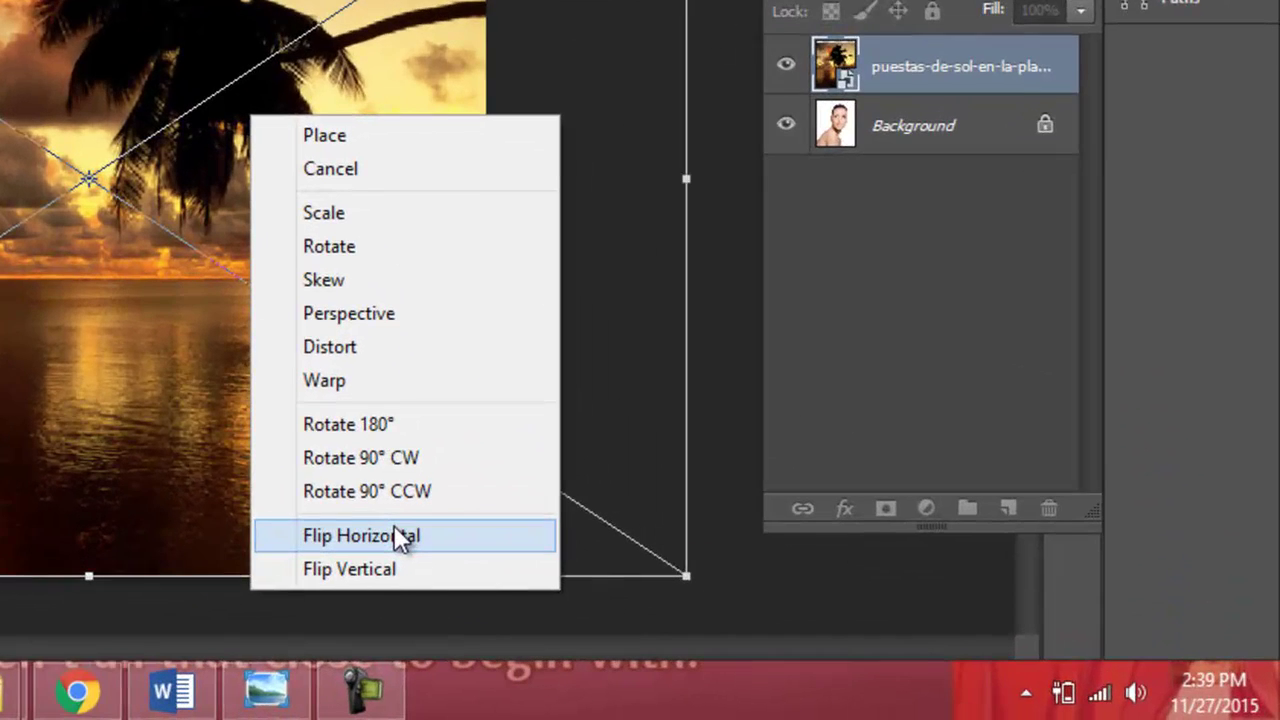
left_click(399, 537)
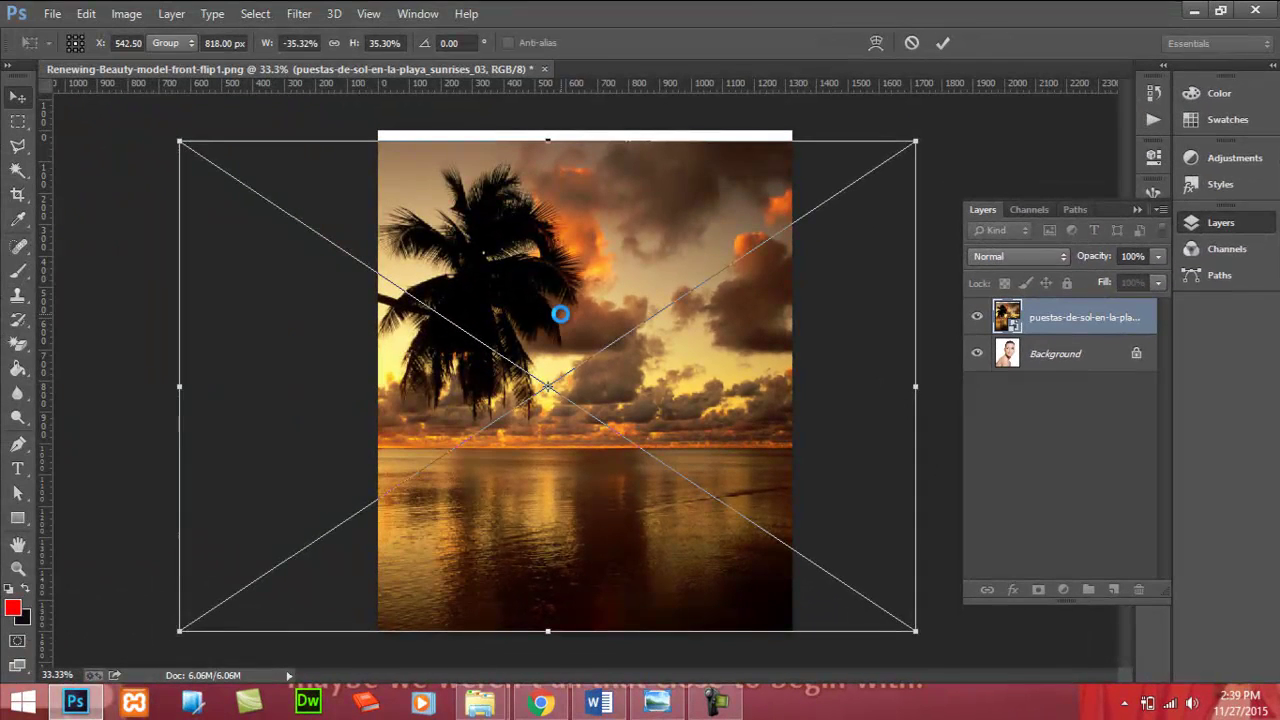
key("Return")
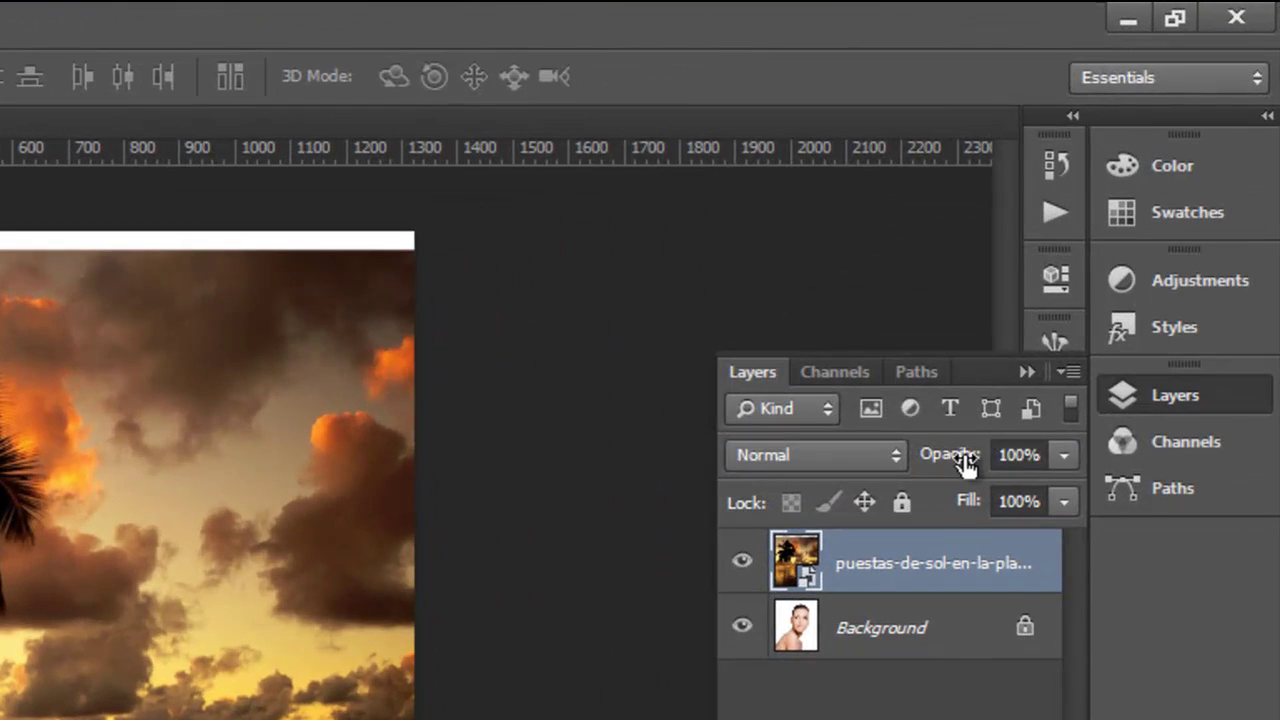
- Lower the sunset layer's opacity to 79% and shift the layer so the palm tree overlaps the left half of the woman's face
left_click_drag(1104, 258, 1097, 260)
mouse_move(953, 463)
left_mouse_down()
mouse_move(903, 466)
mouse_move(933, 470)
left_mouse_up()
left_click_drag(212, 679, 343, 691)
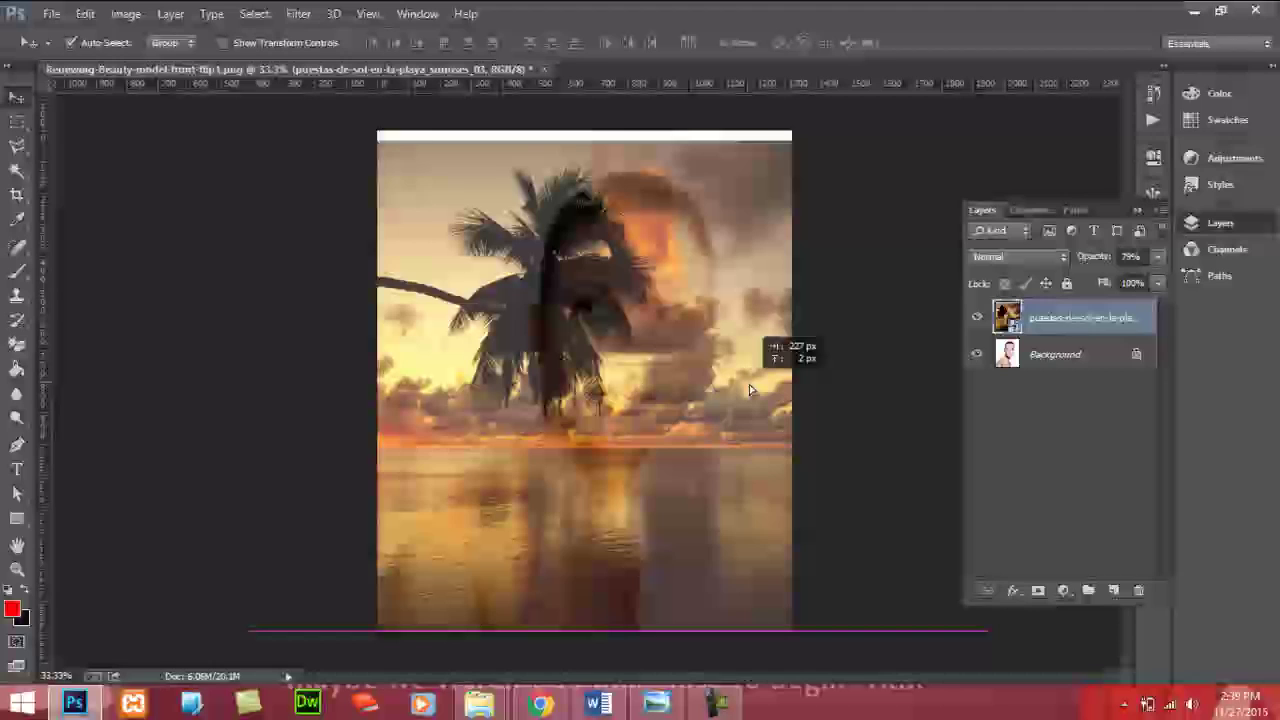
left_click_drag(750, 390, 748, 367)
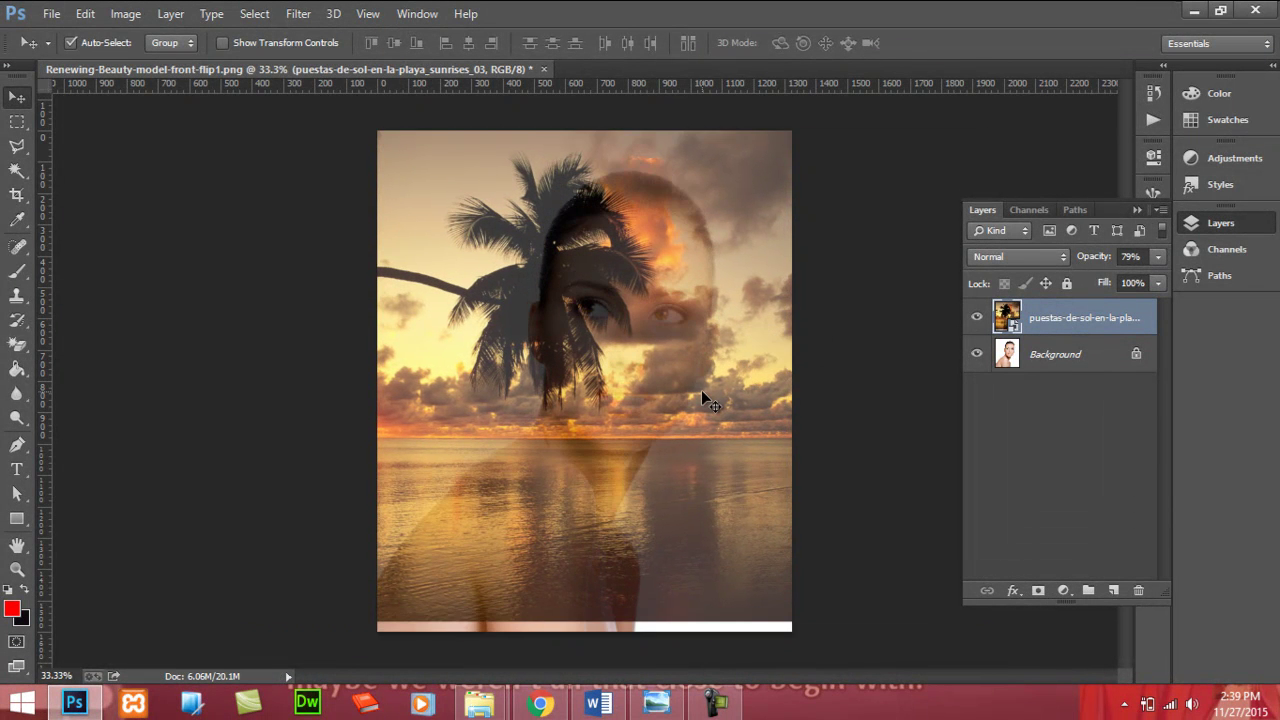
- Nudge the sunset layer down in small increments until it covers the canvas's lower edge
key("Down")
key("Down")
key("Down")
key("Down")
key("Down")
key("Down")
key("Down")
key("Down")
key("Down")
key("Down")
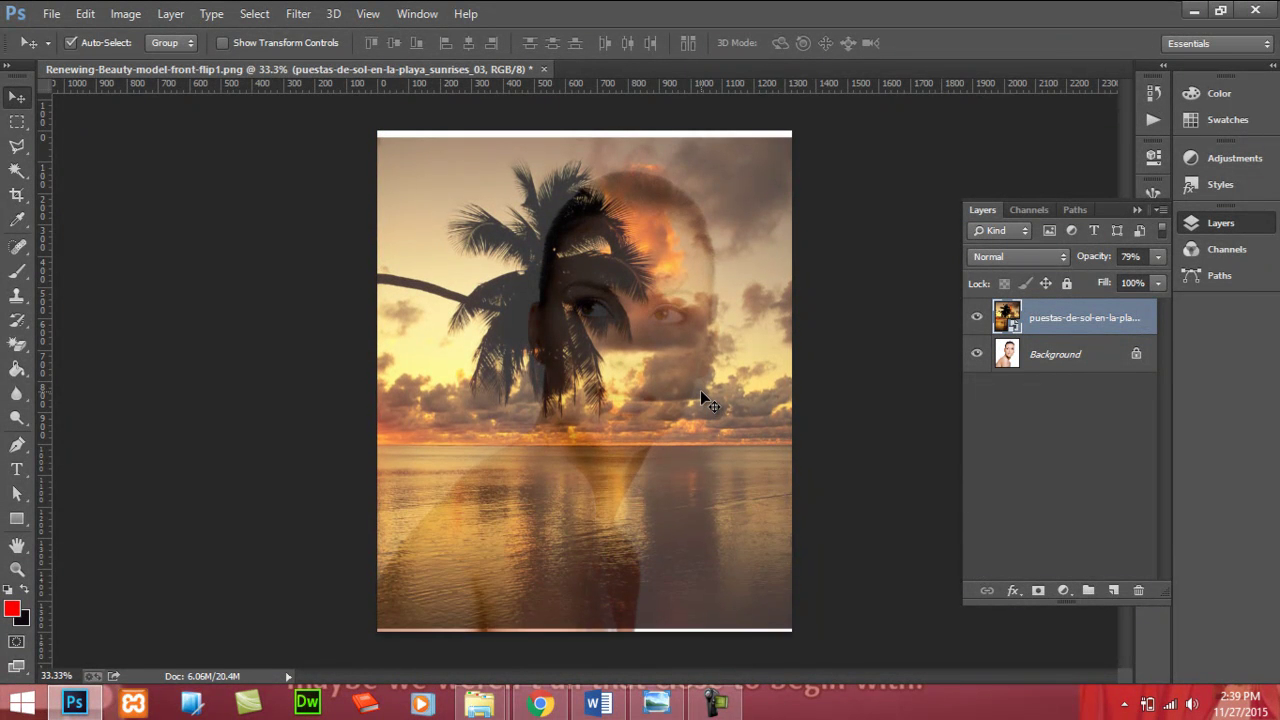
key("Down")
key("Down")
key("Down")
key("Down")
key("Down")
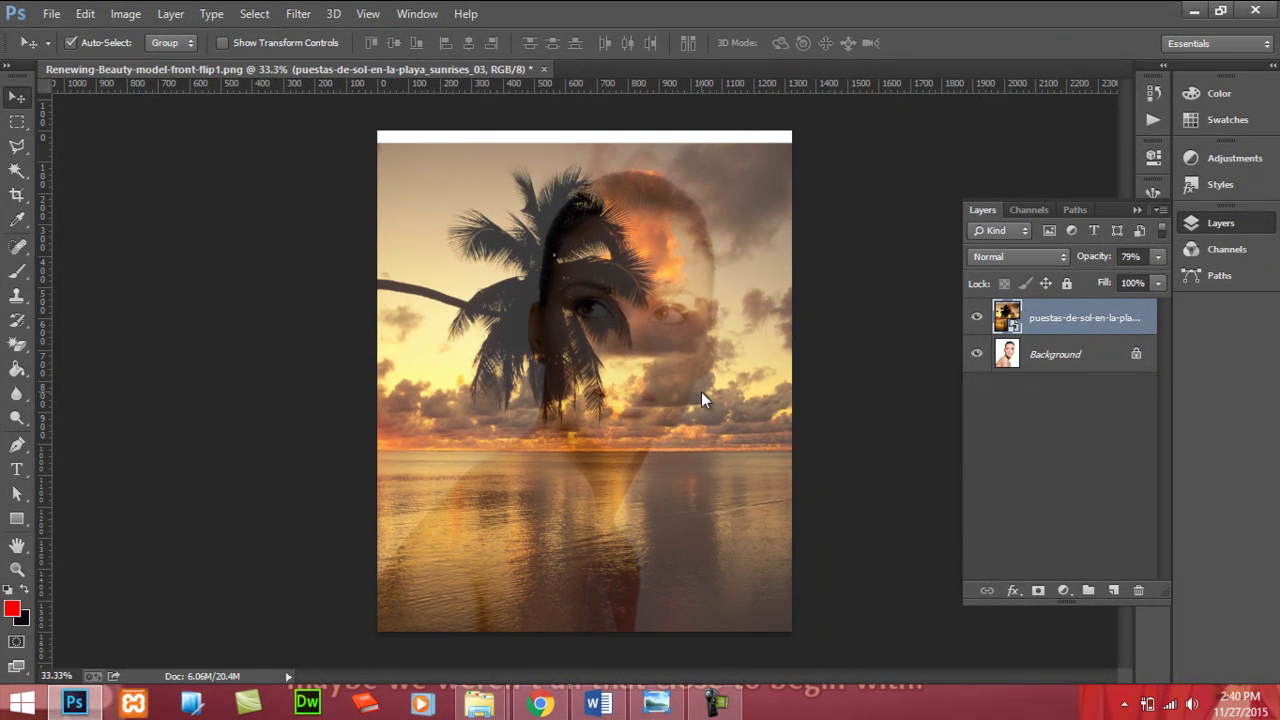
- Set the sunset layer's opacity back to 100% and hide the layer
left_click_drag(1096, 260, 1179, 263)
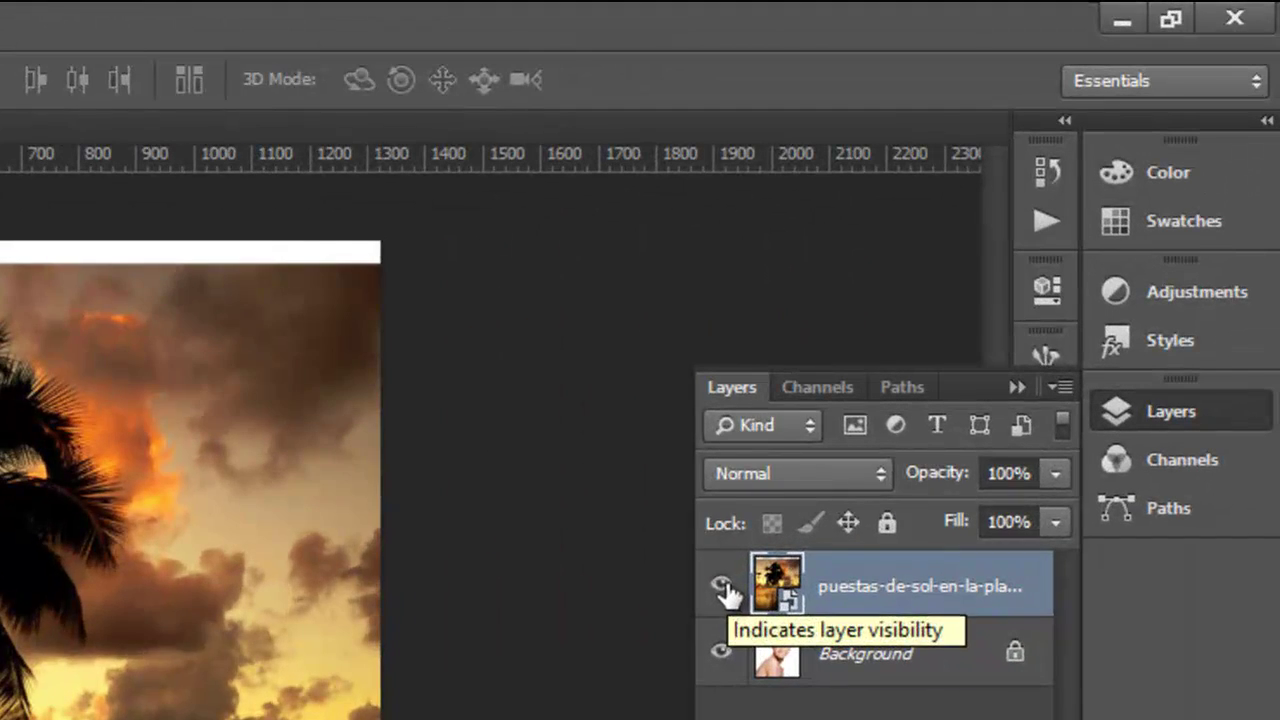
left_click(977, 318)
- Select the white backdrop around the woman on the Background layer with the Magic Wand tool at tolerance 25
left_click(862, 665)
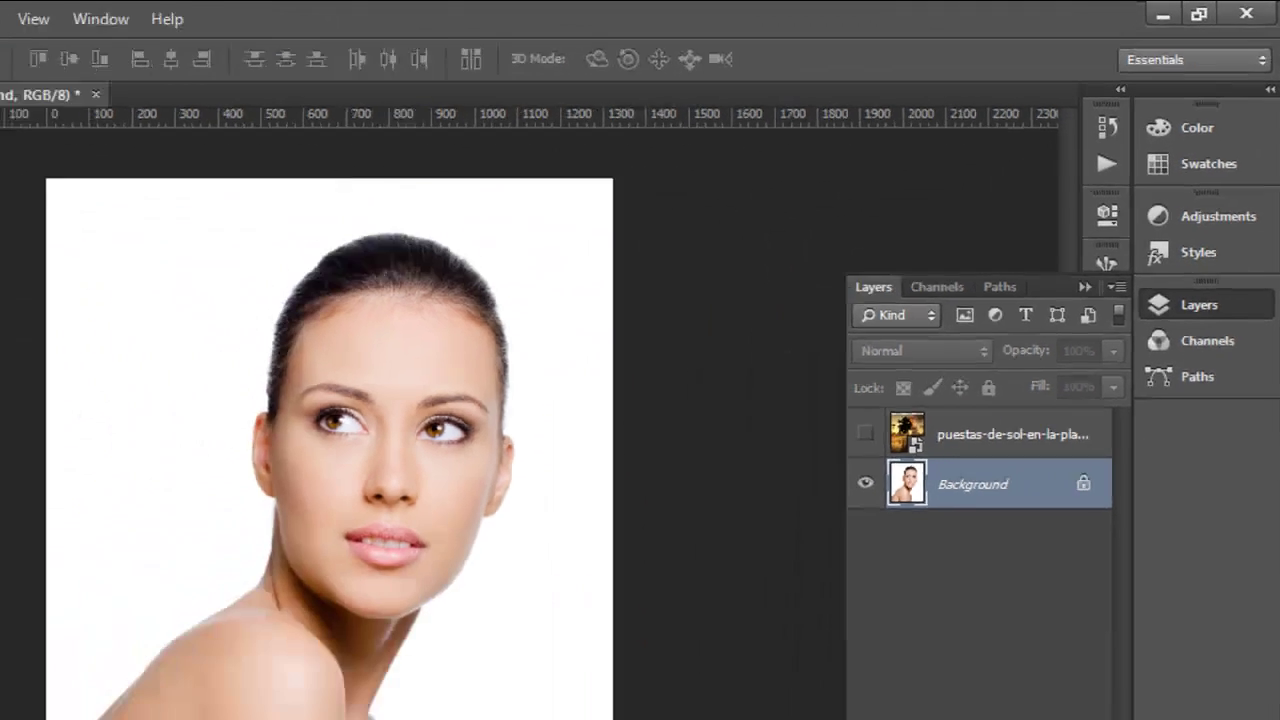
left_click(18, 172)
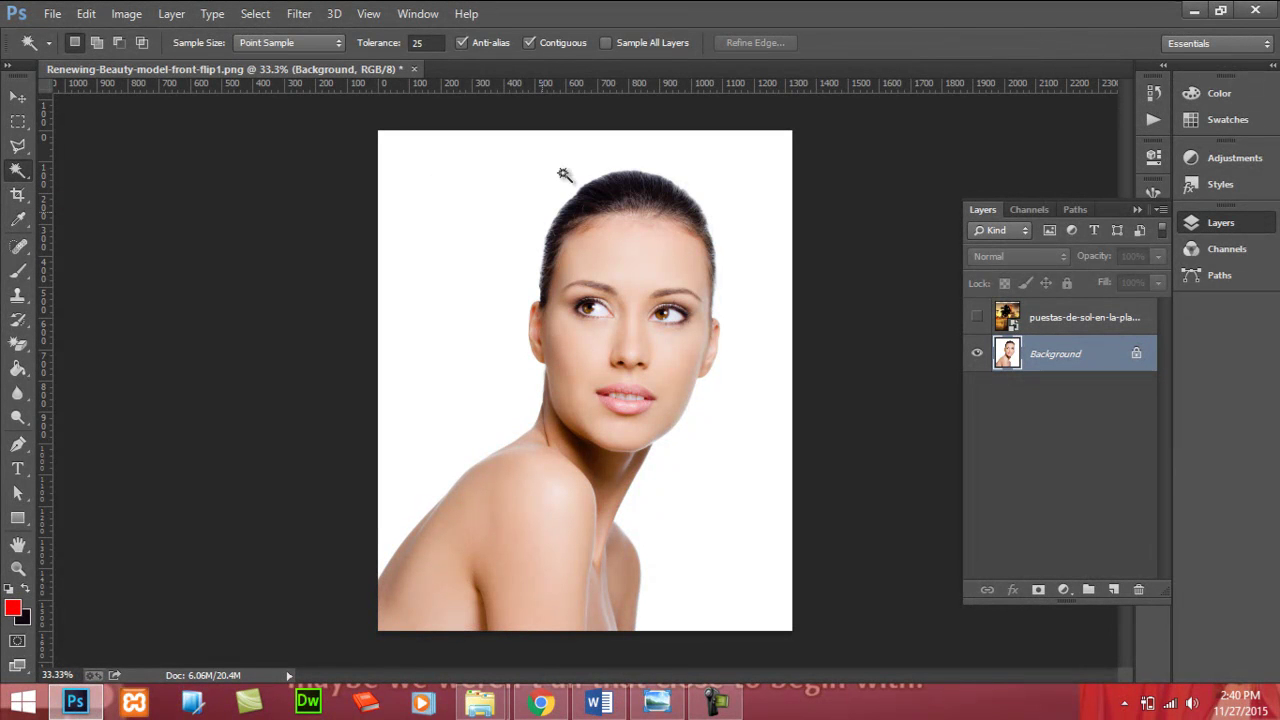
right_click(20, 175)
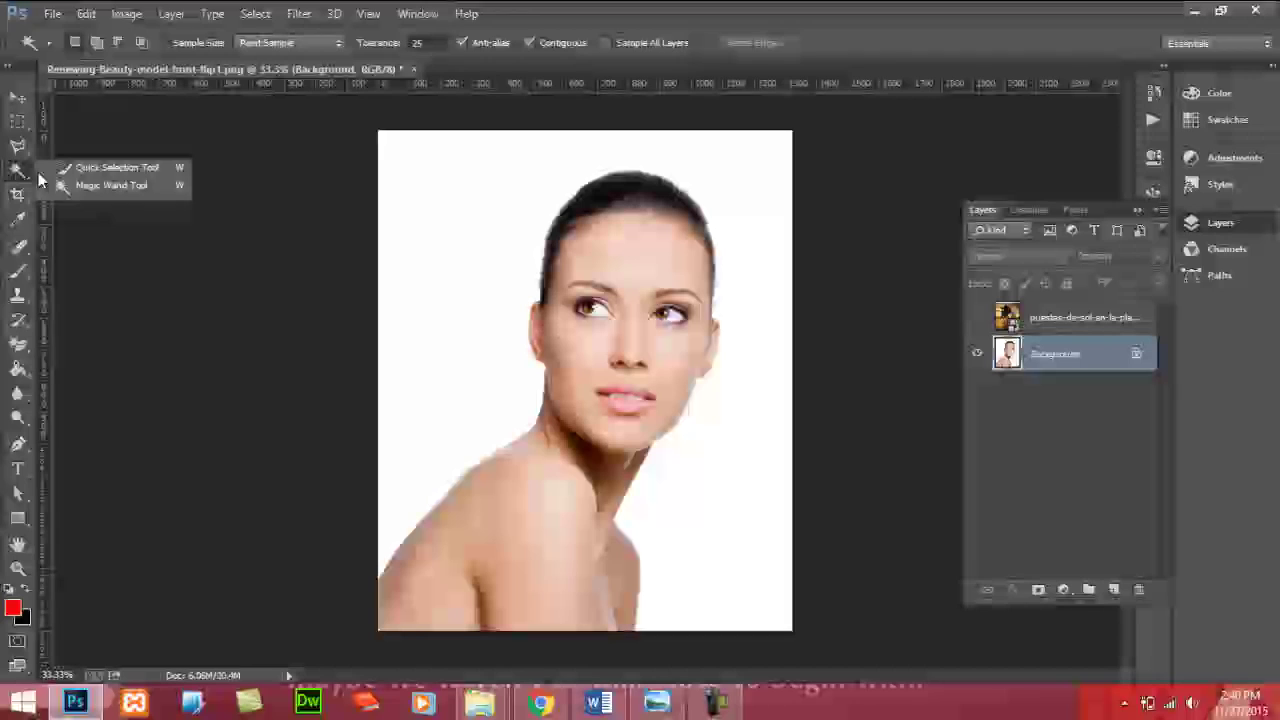
left_click(137, 183)
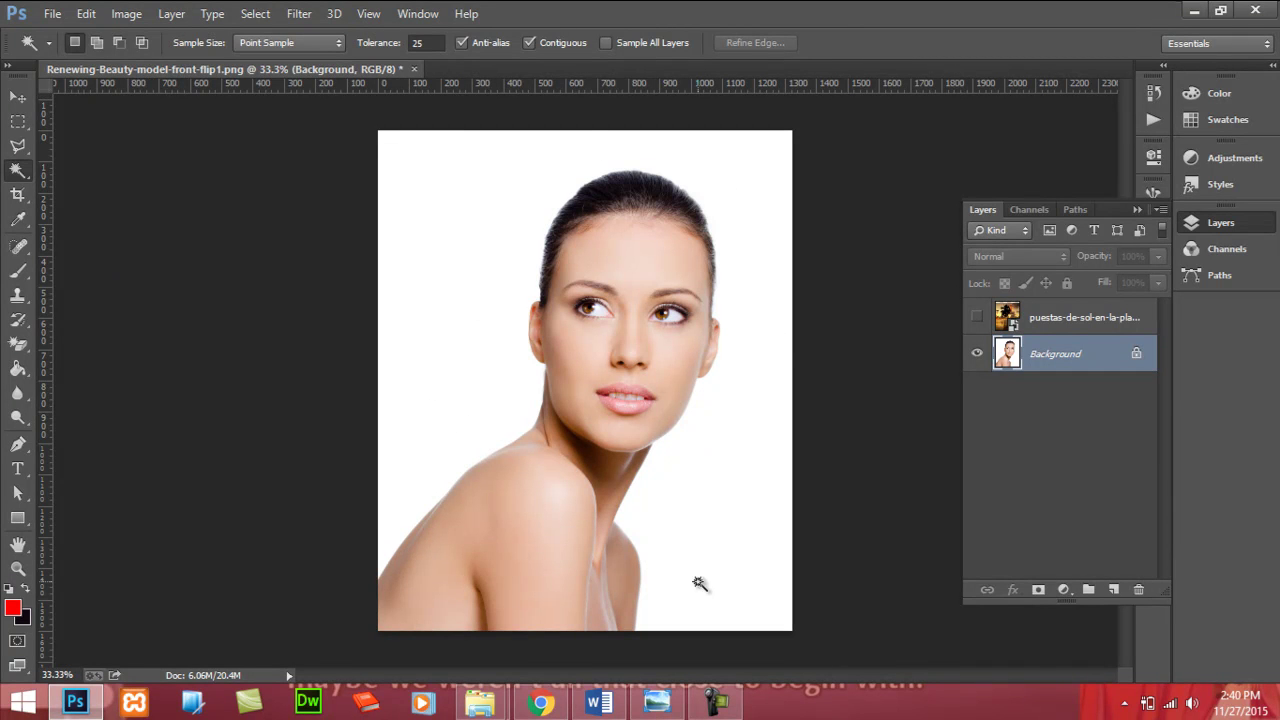
left_click(411, 319)
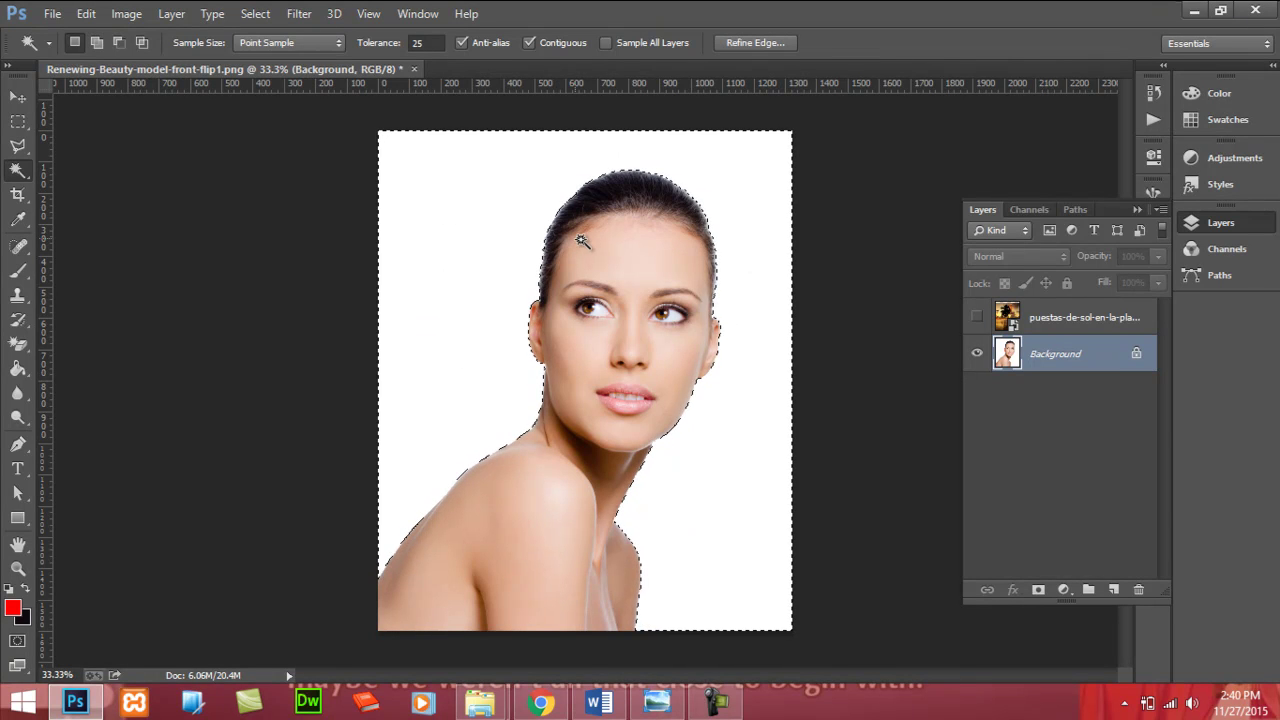
- Invert the selection to the woman's figure and copy it onto a new layer
left_click(259, 22)
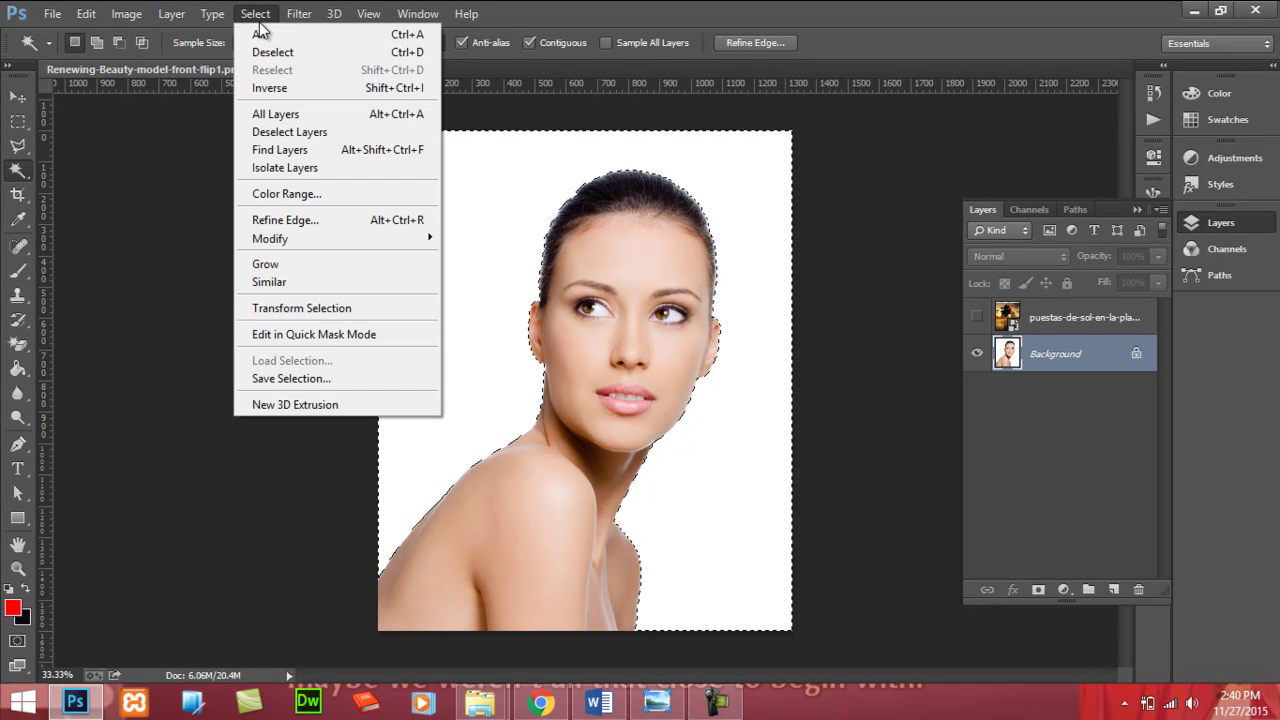
left_click(306, 93)
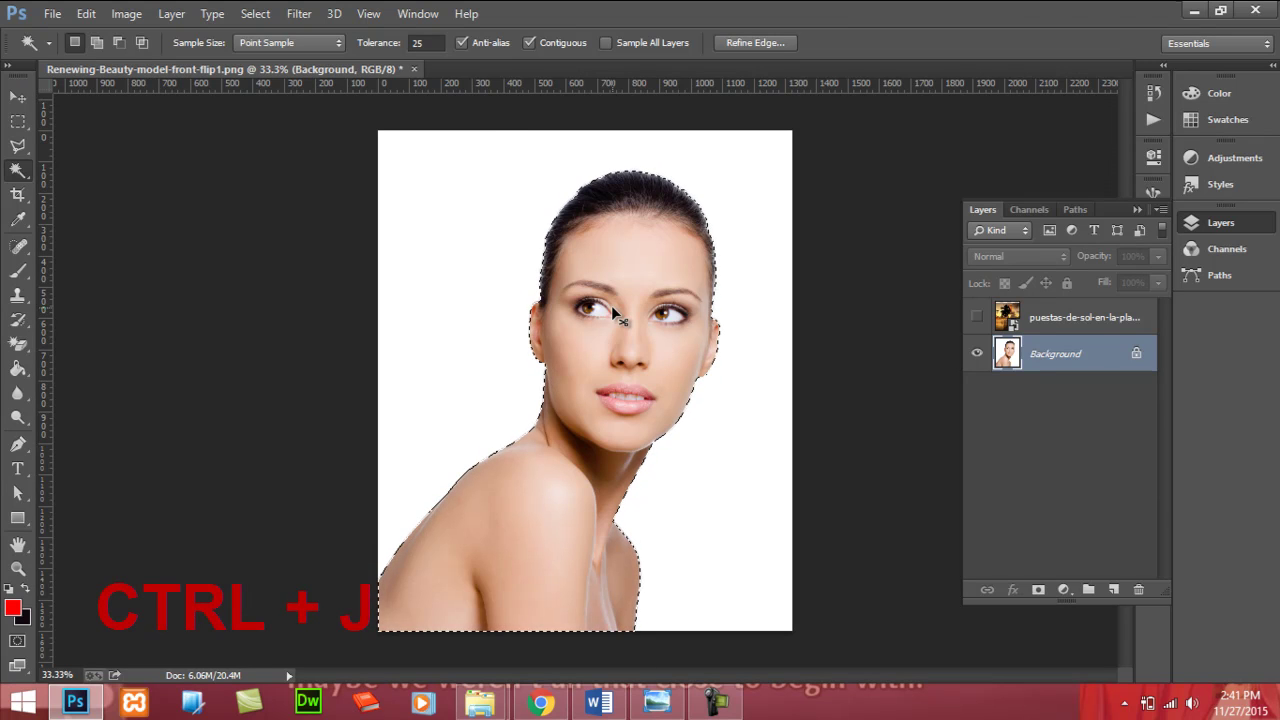
key("ctrl+j")
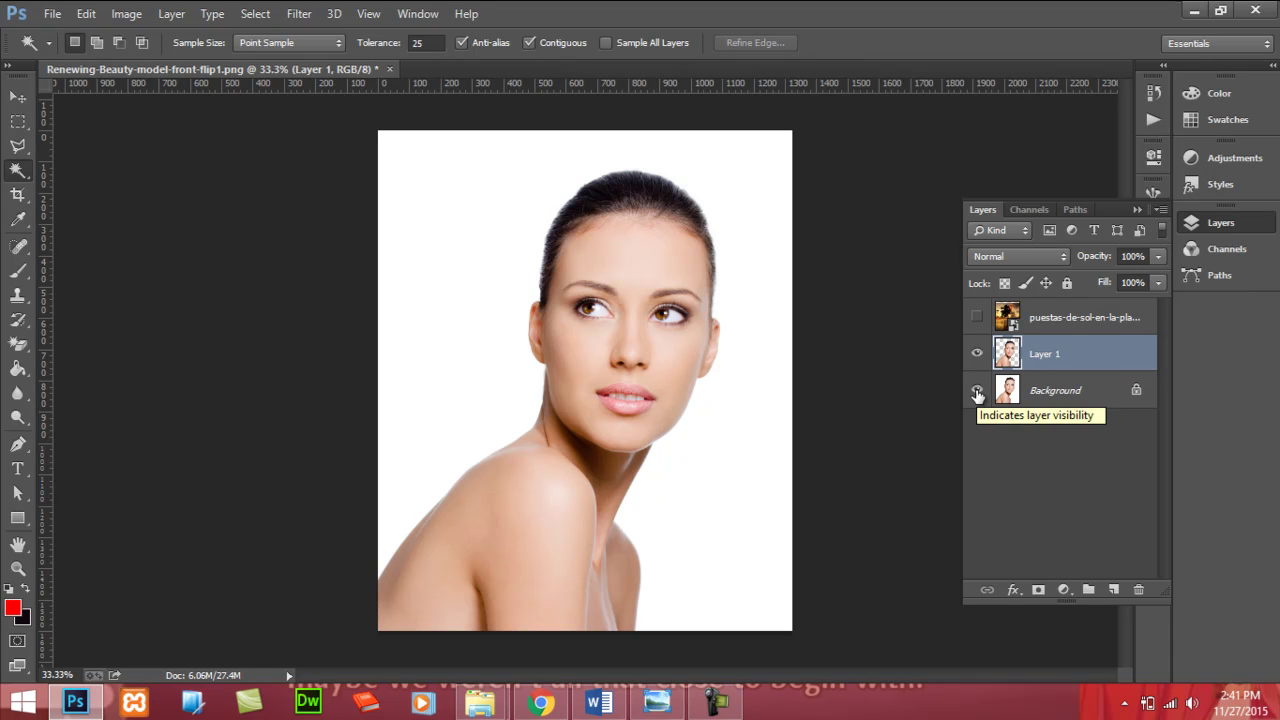
- Toggle the Background layer's visibility to check the cutout, leaving the Background layer hidden
left_click(977, 391)
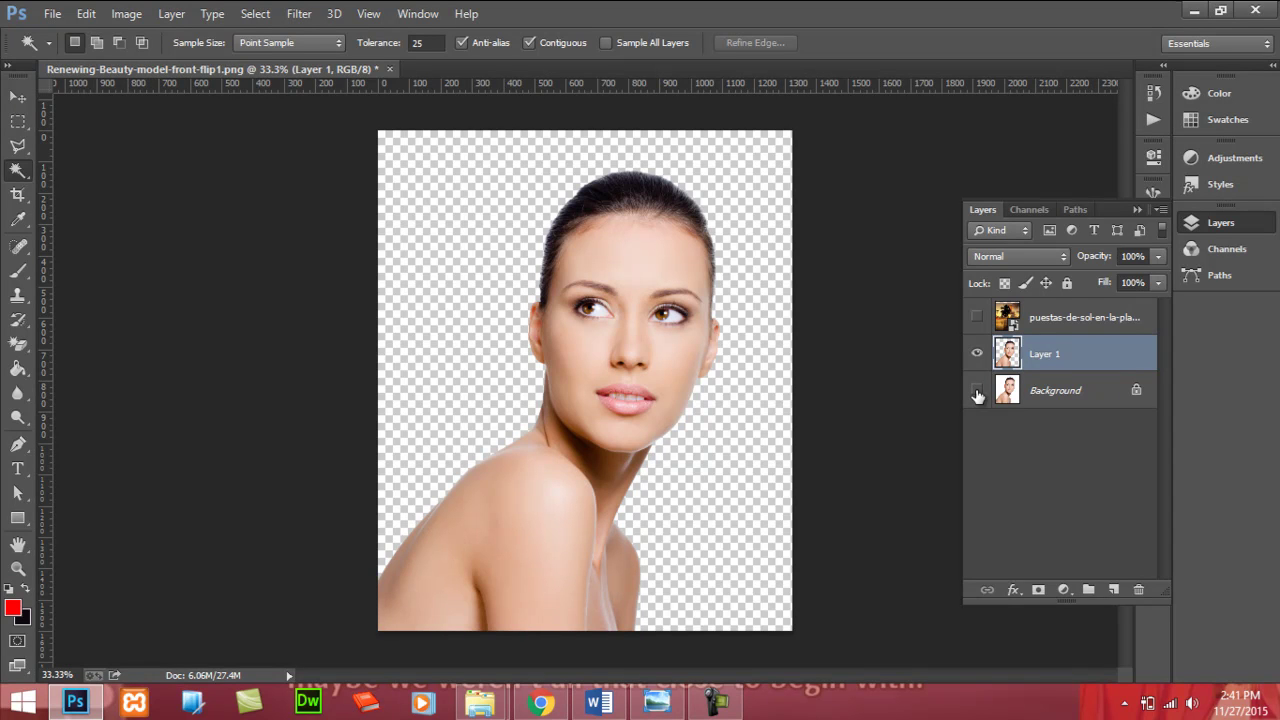
left_click(977, 391)
left_click(977, 391)
left_click(977, 391)
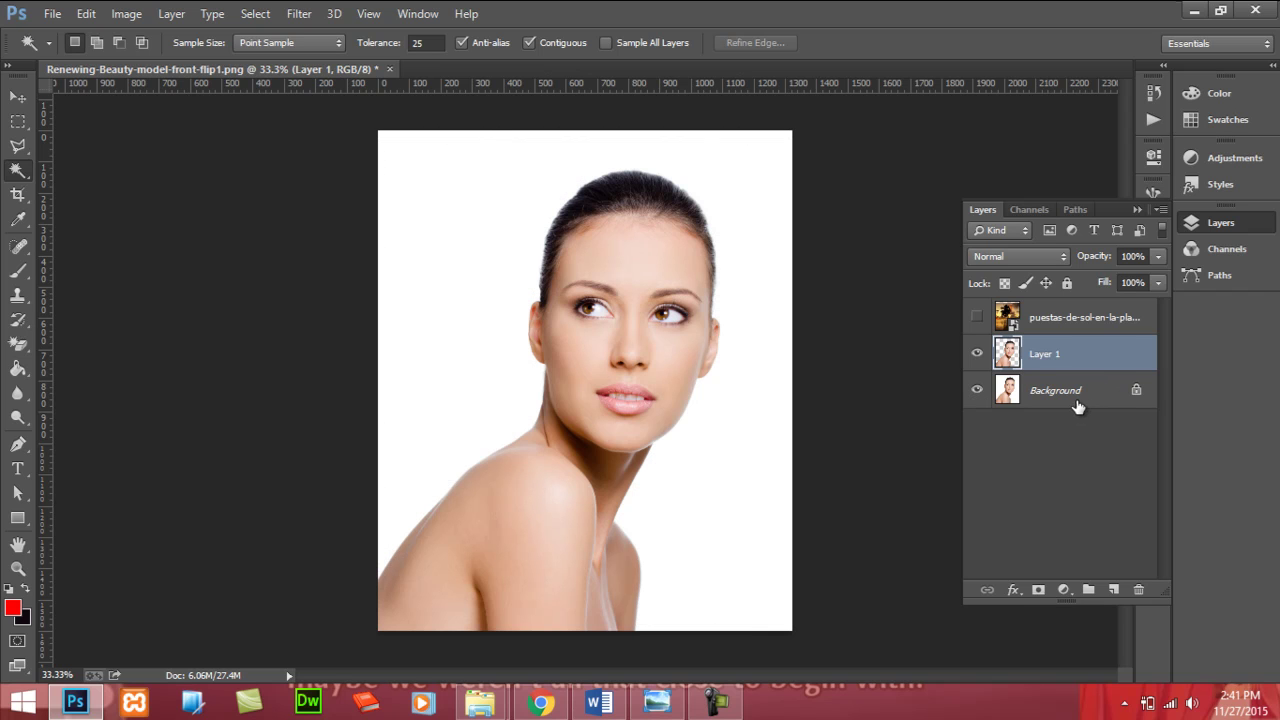
left_click(977, 391)
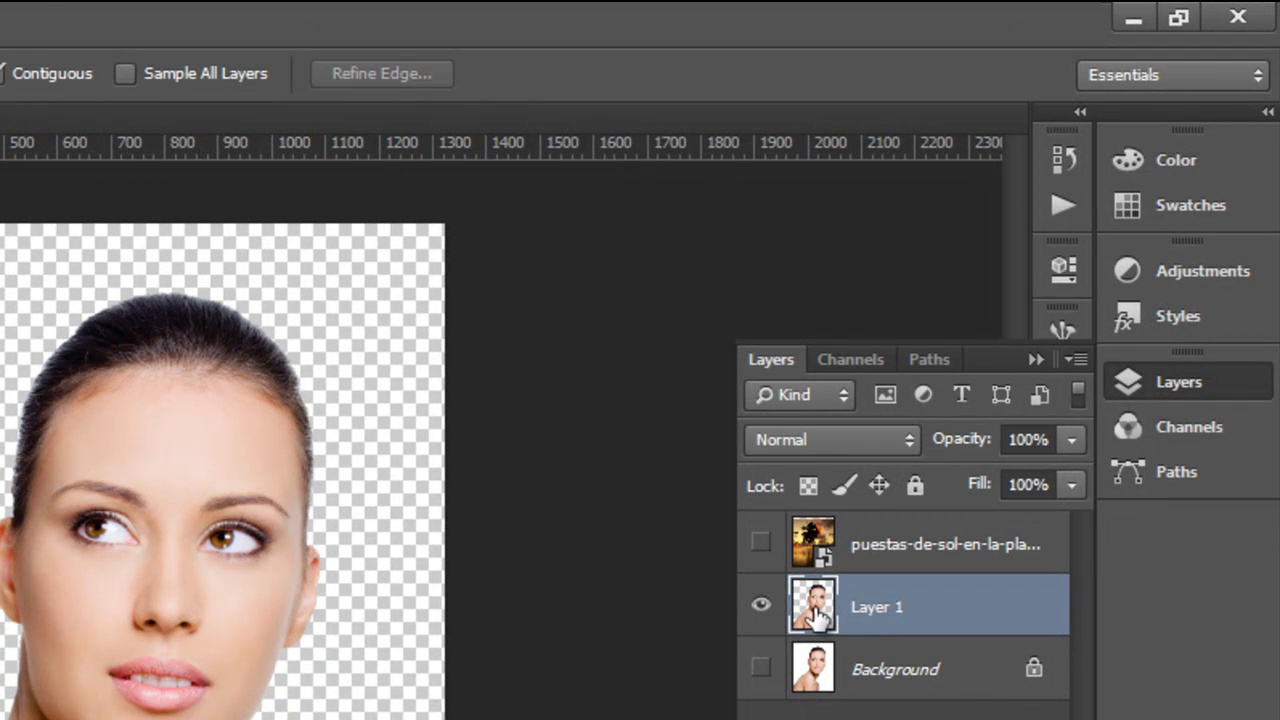
- Load the woman's cutout on Layer 1 as a selection, show the sunset layer and mask it to that selection
left_click(816, 612, "ctrl")
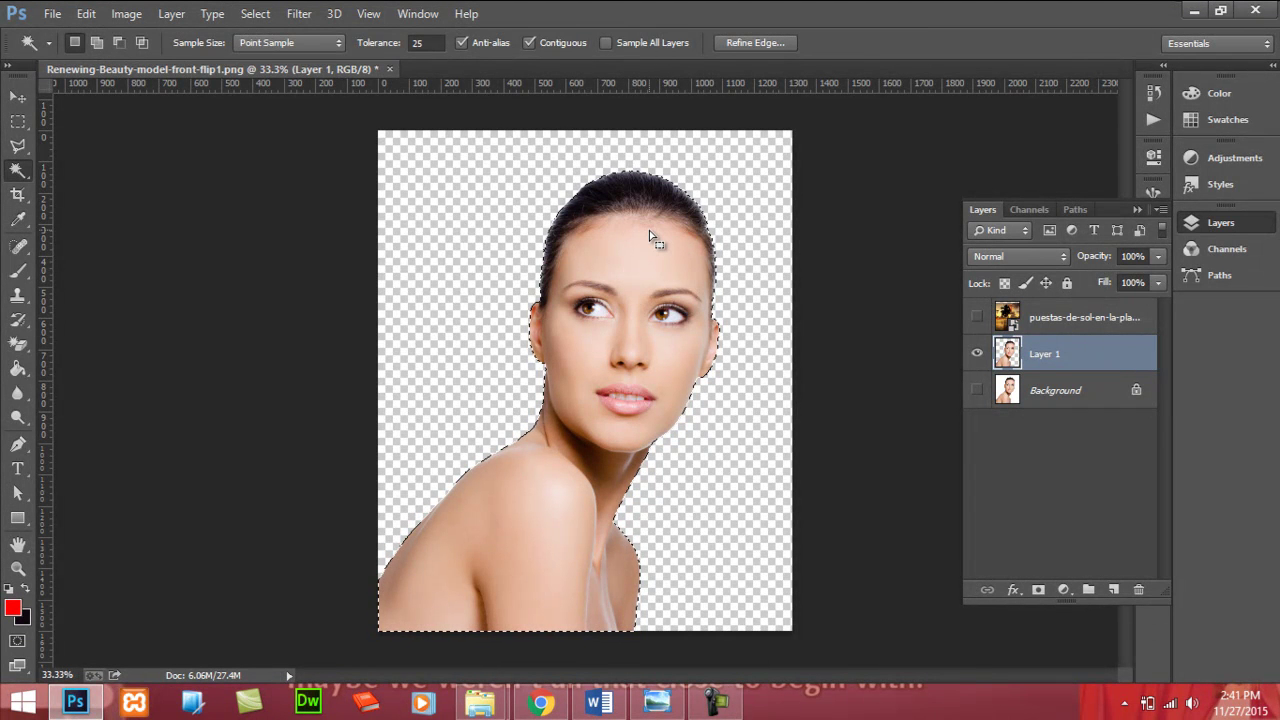
left_click(977, 317)
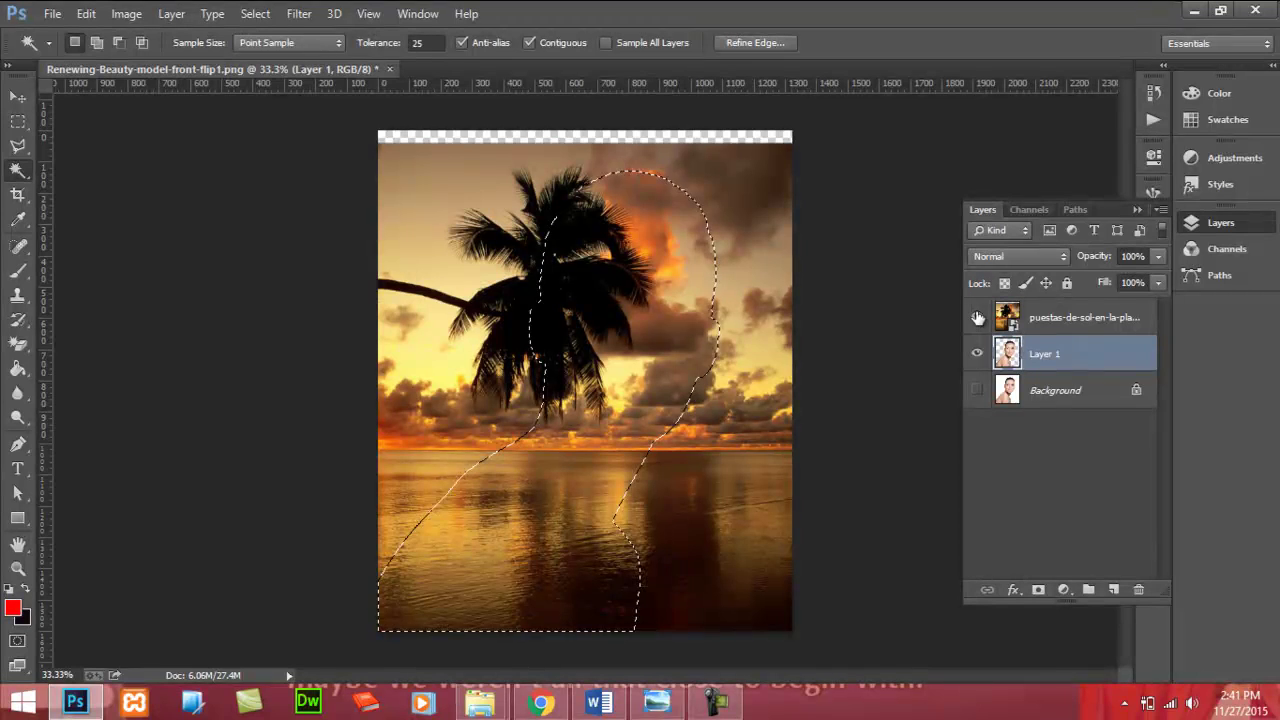
left_click(1094, 320)
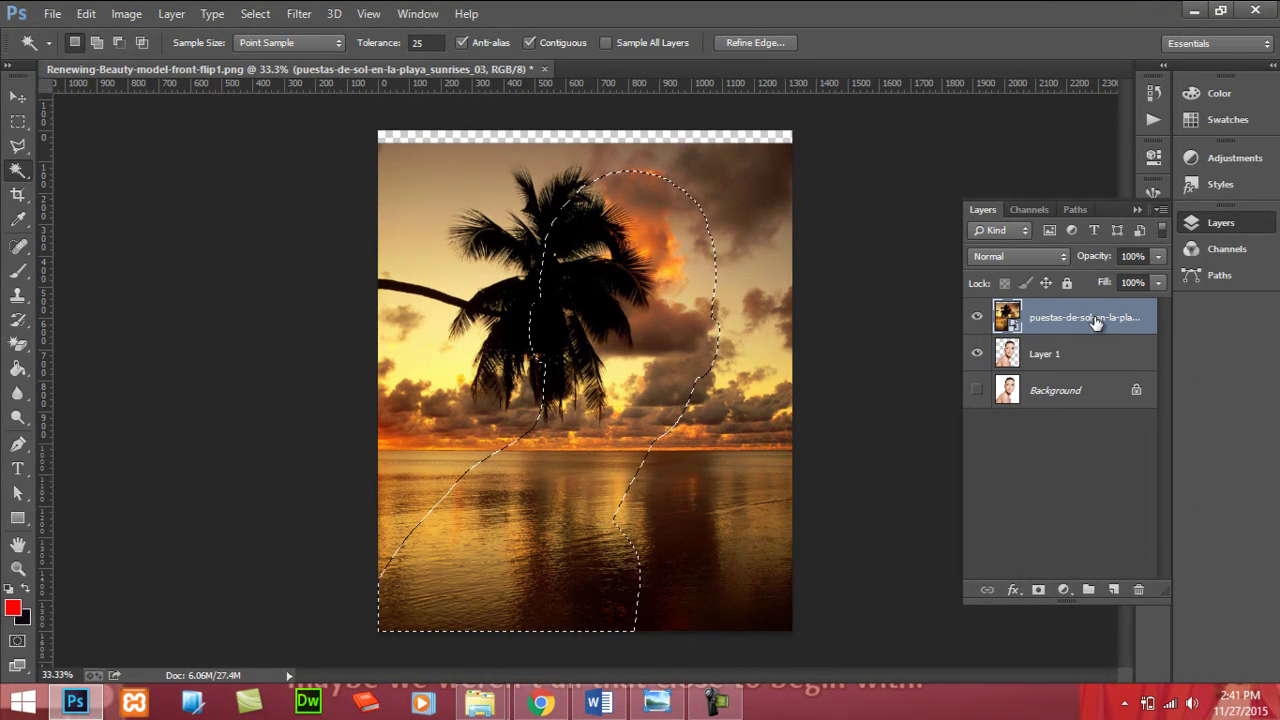
left_click(1039, 592)
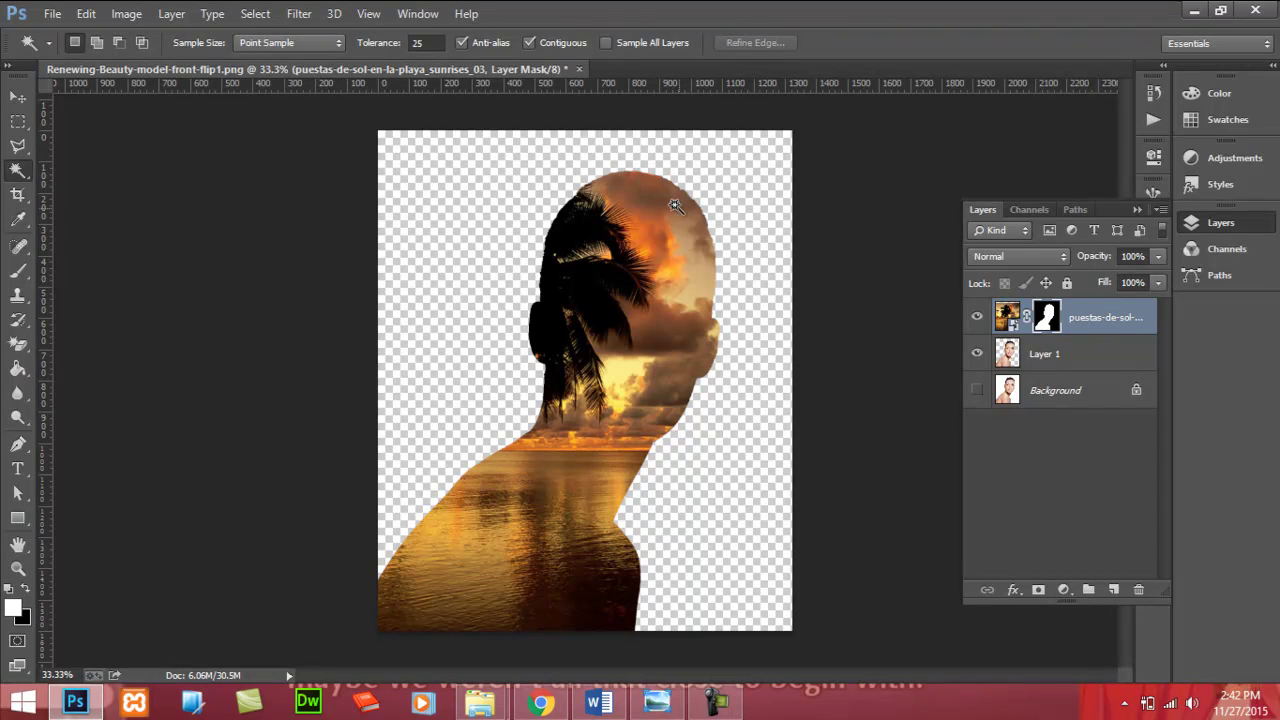
- Duplicate Layer 1 and move the copy above the masked sunset layer
key("v")
left_click(1048, 366)
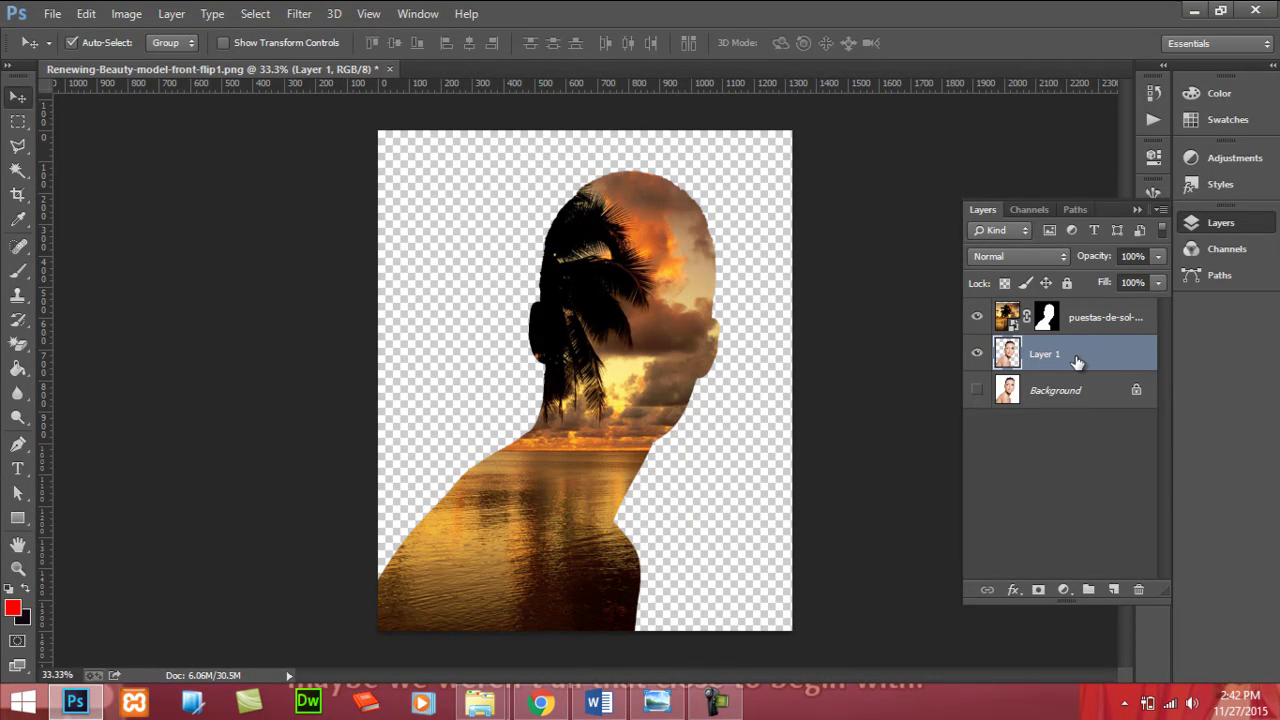
right_click(1078, 357)
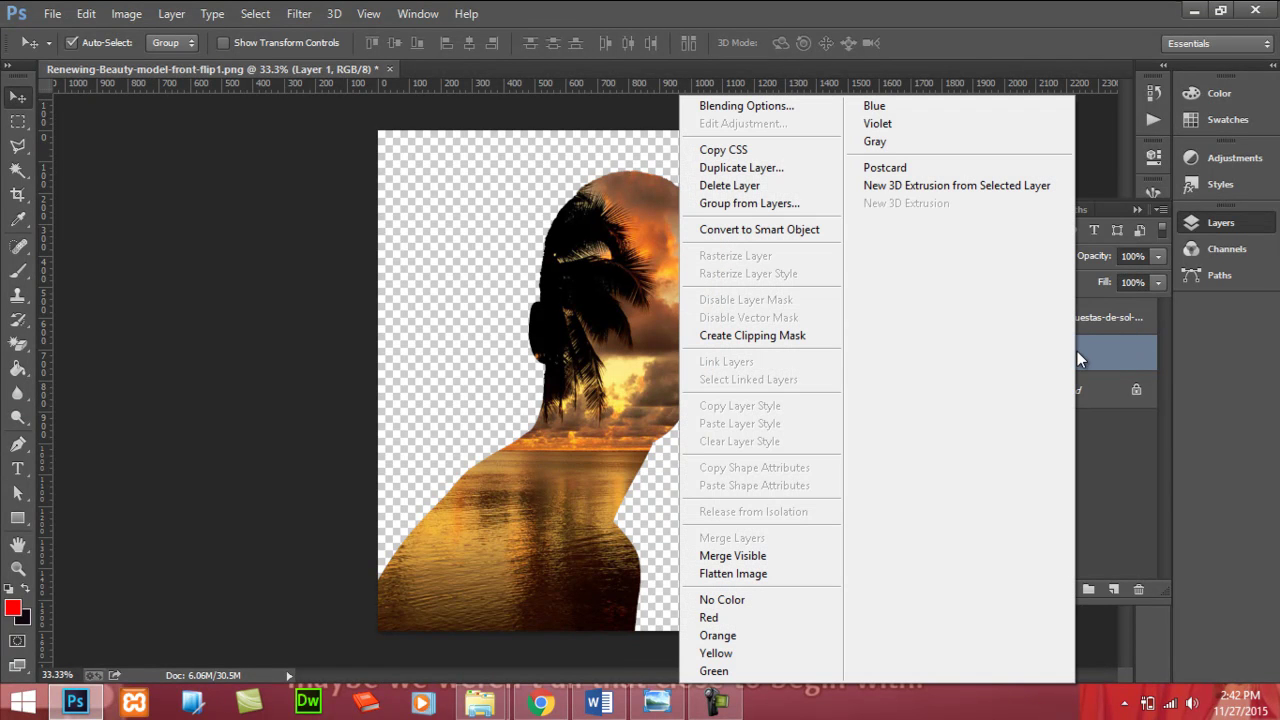
left_click(755, 169)
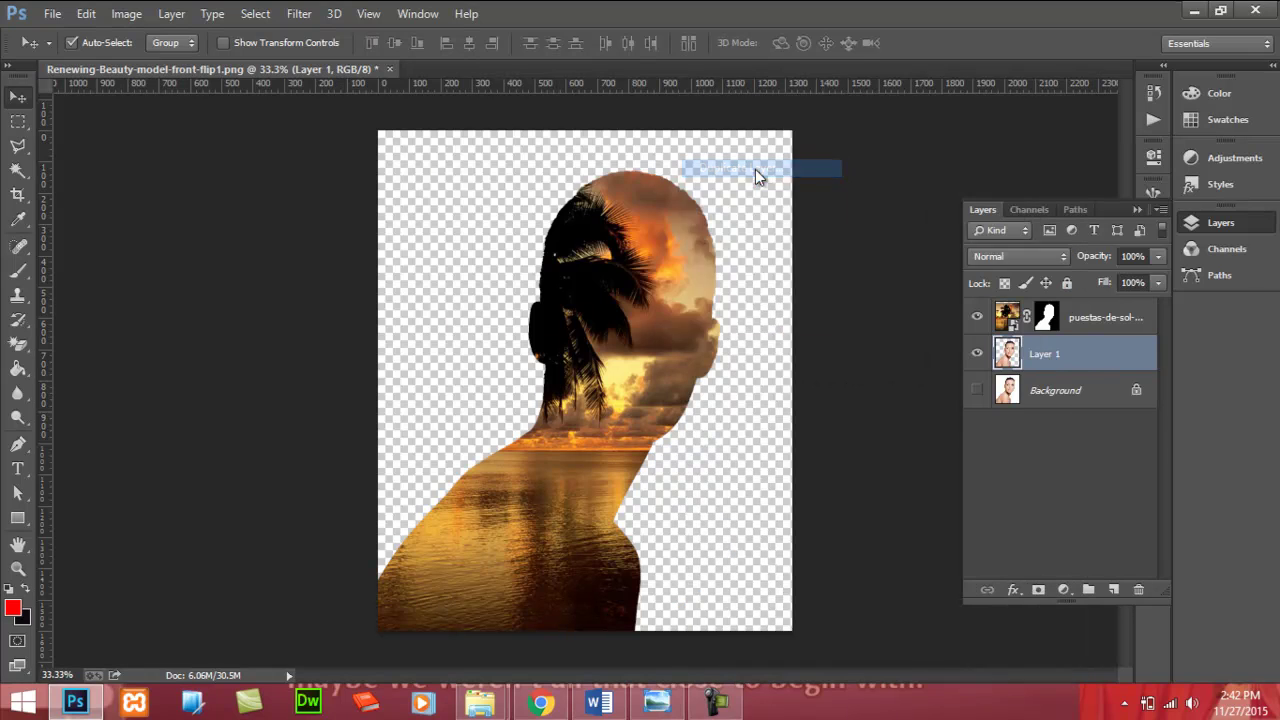
left_click(804, 213)
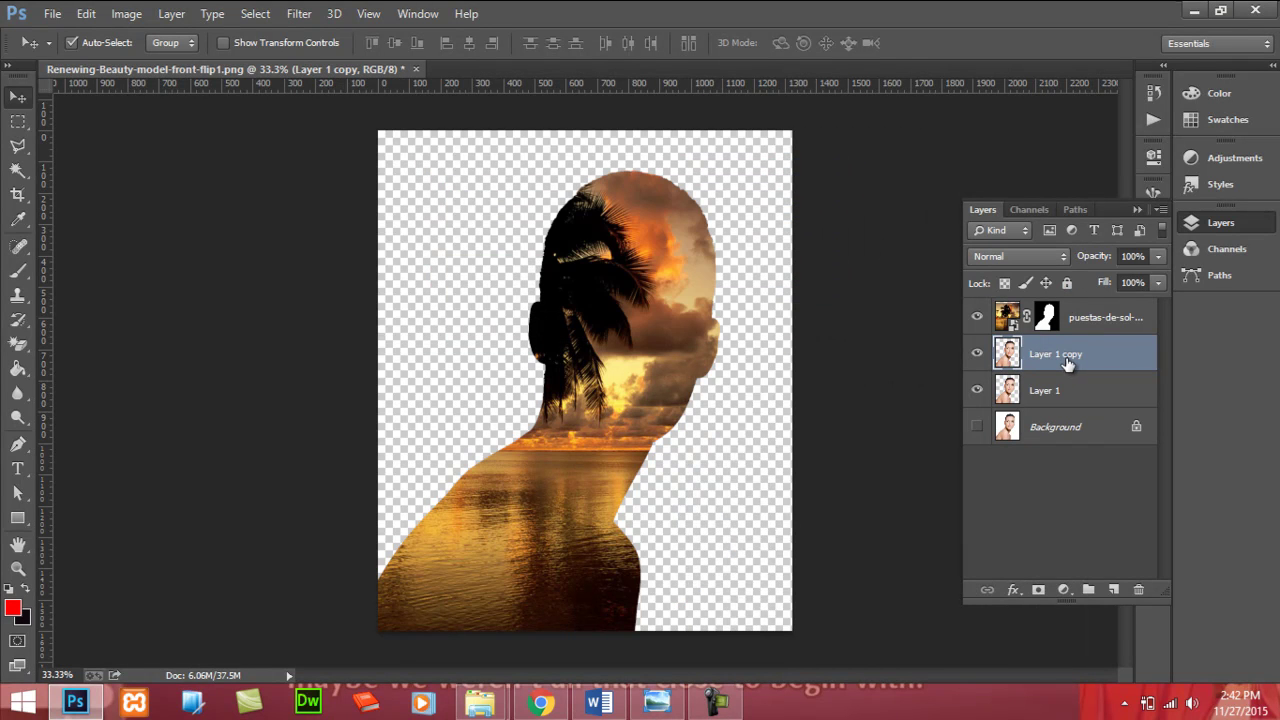
left_click_drag(1067, 362, 1050, 312)
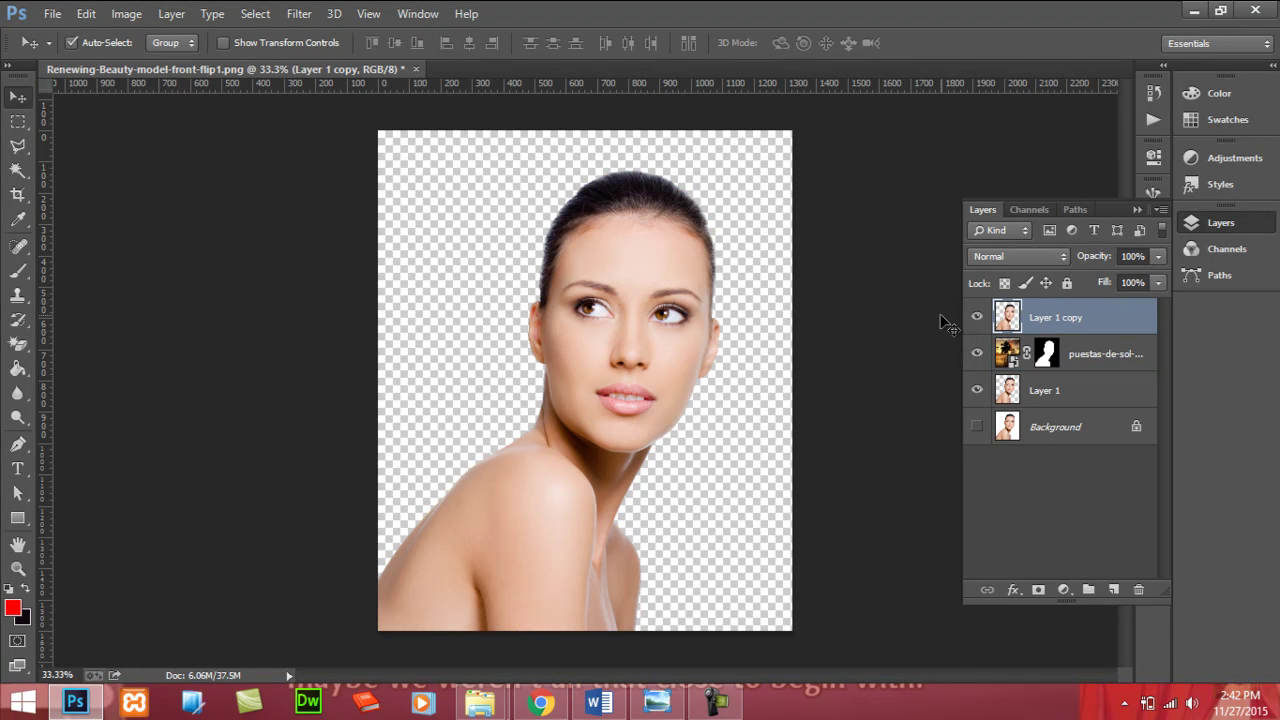
- Apply a Black & White adjustment to Layer 1 copy with Reds set to -16%
left_click(127, 15)
mouse_move(168, 64)
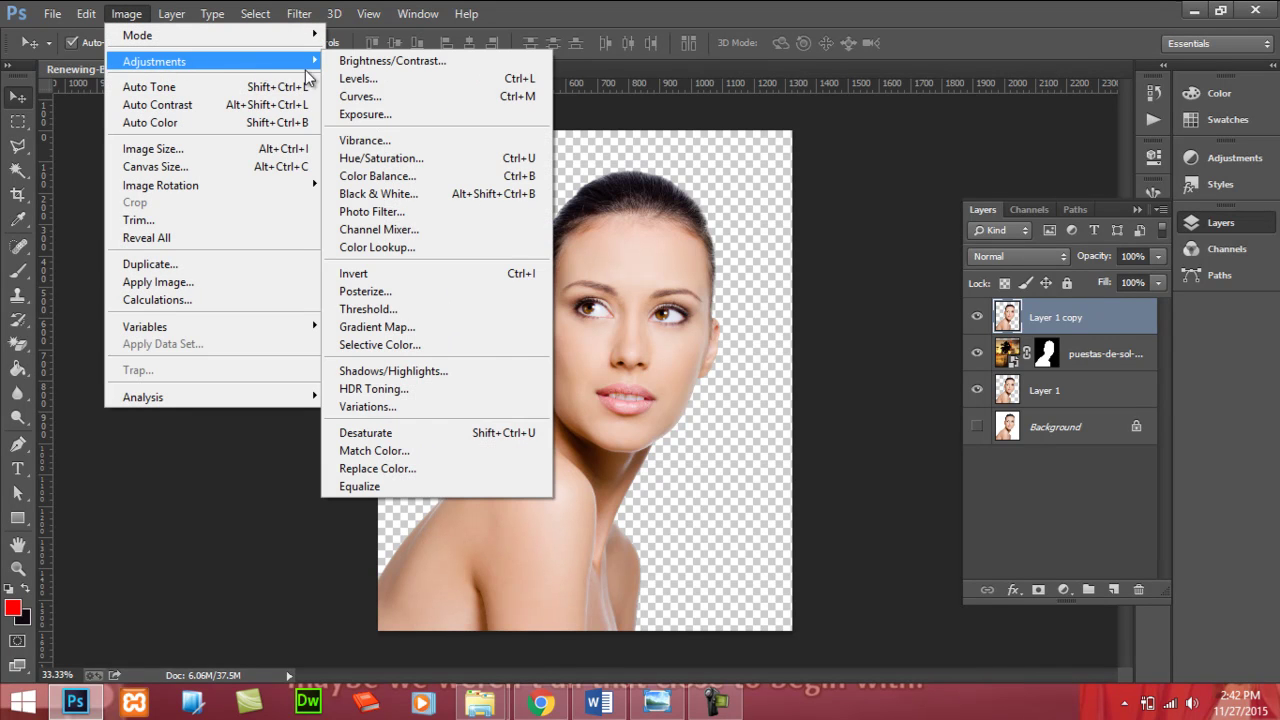
left_click(411, 198)
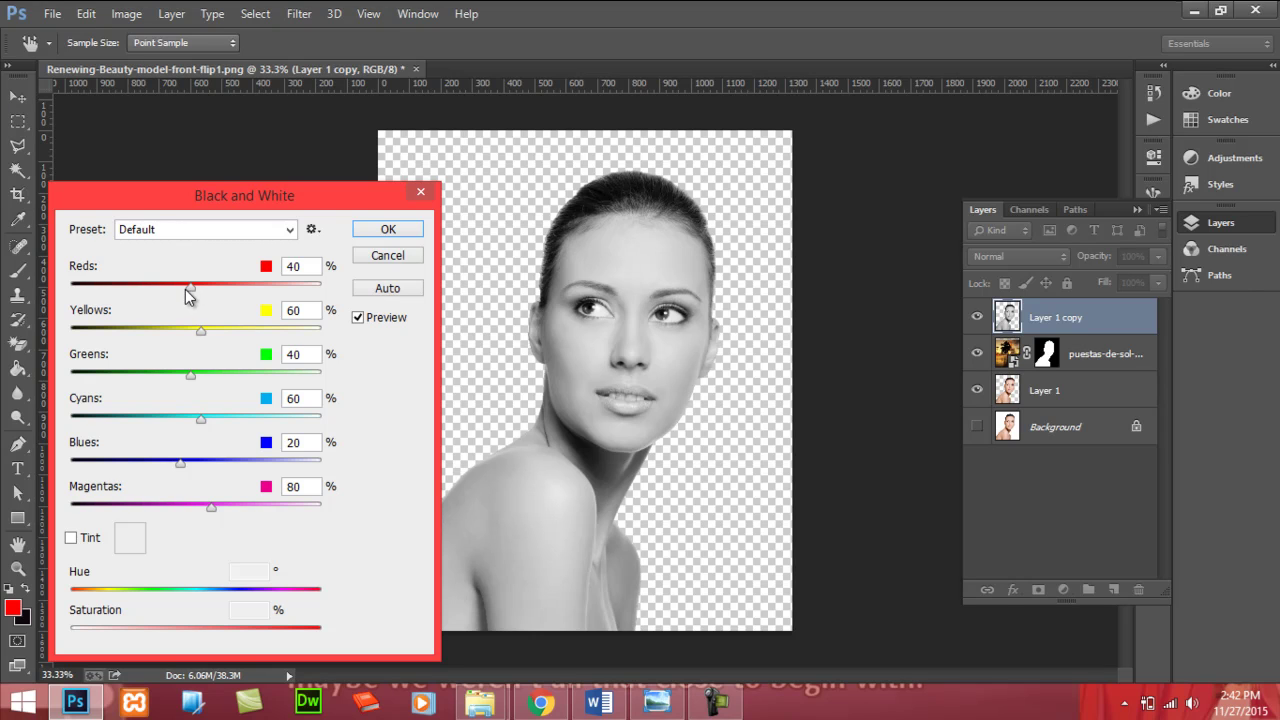
left_click_drag(154, 286, 162, 286)
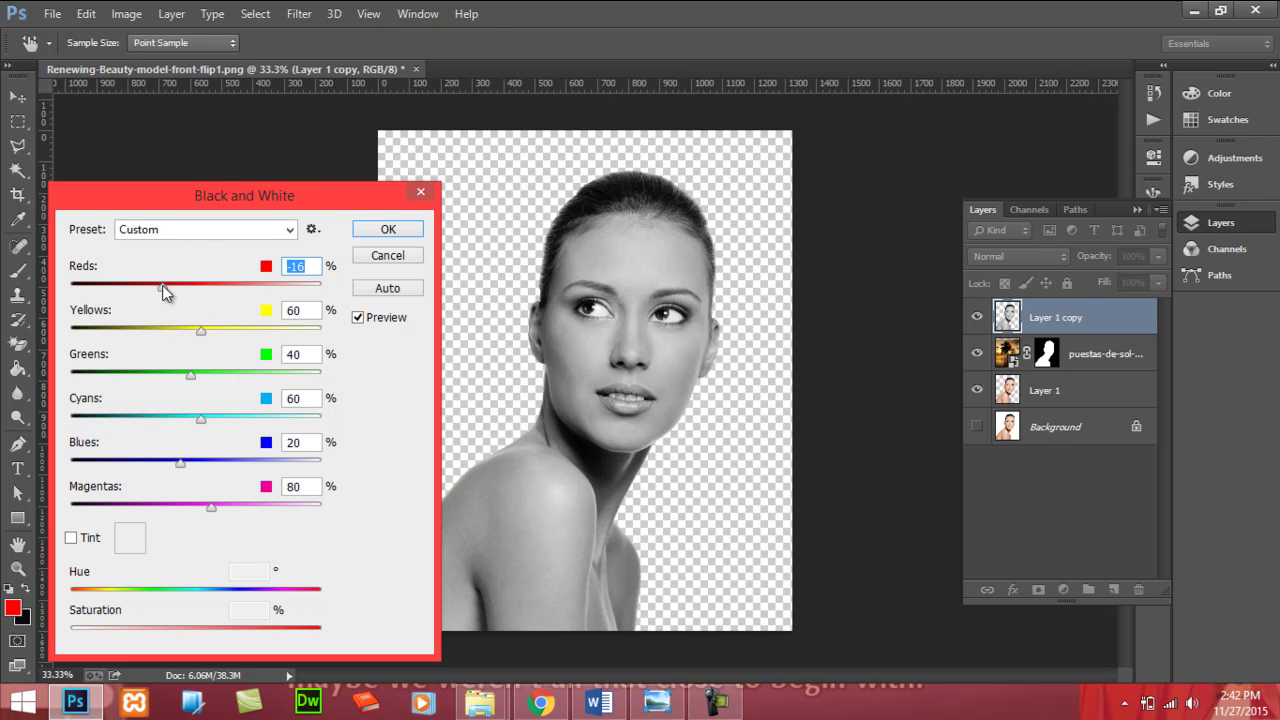
left_click(387, 231)
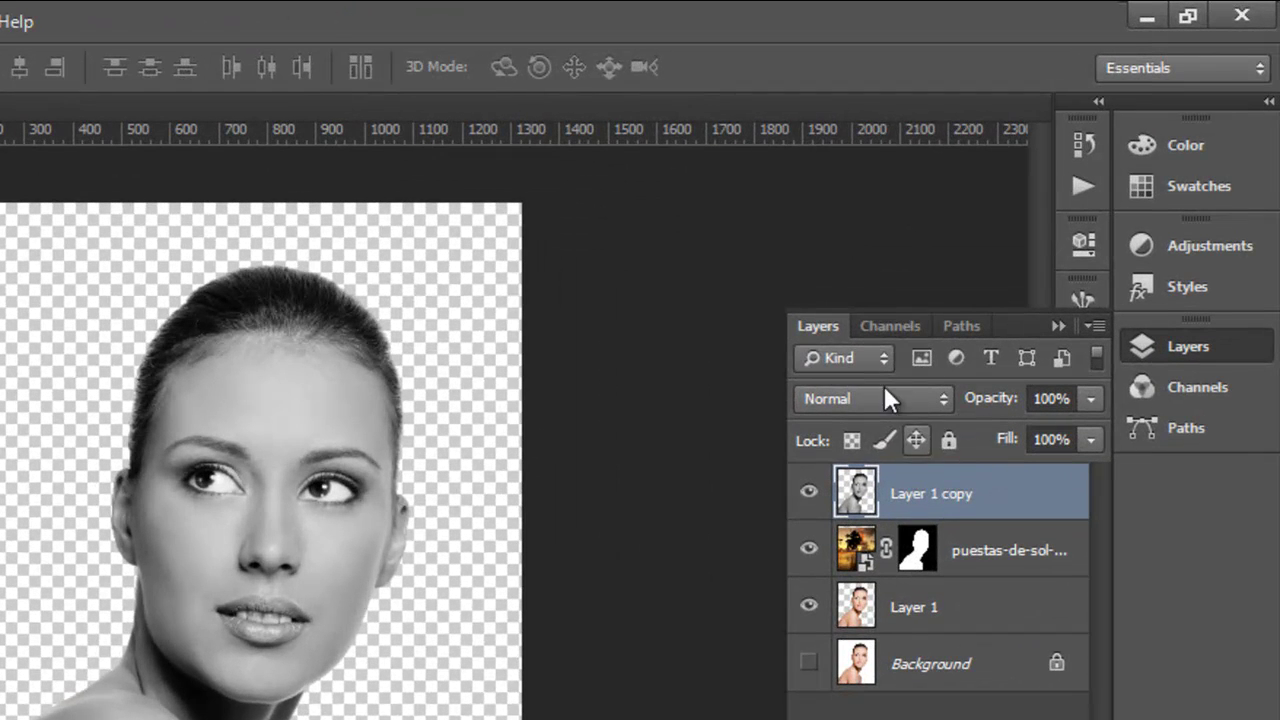
- Set the blend mode of Layer 1 copy to Multiply
left_click(850, 401)
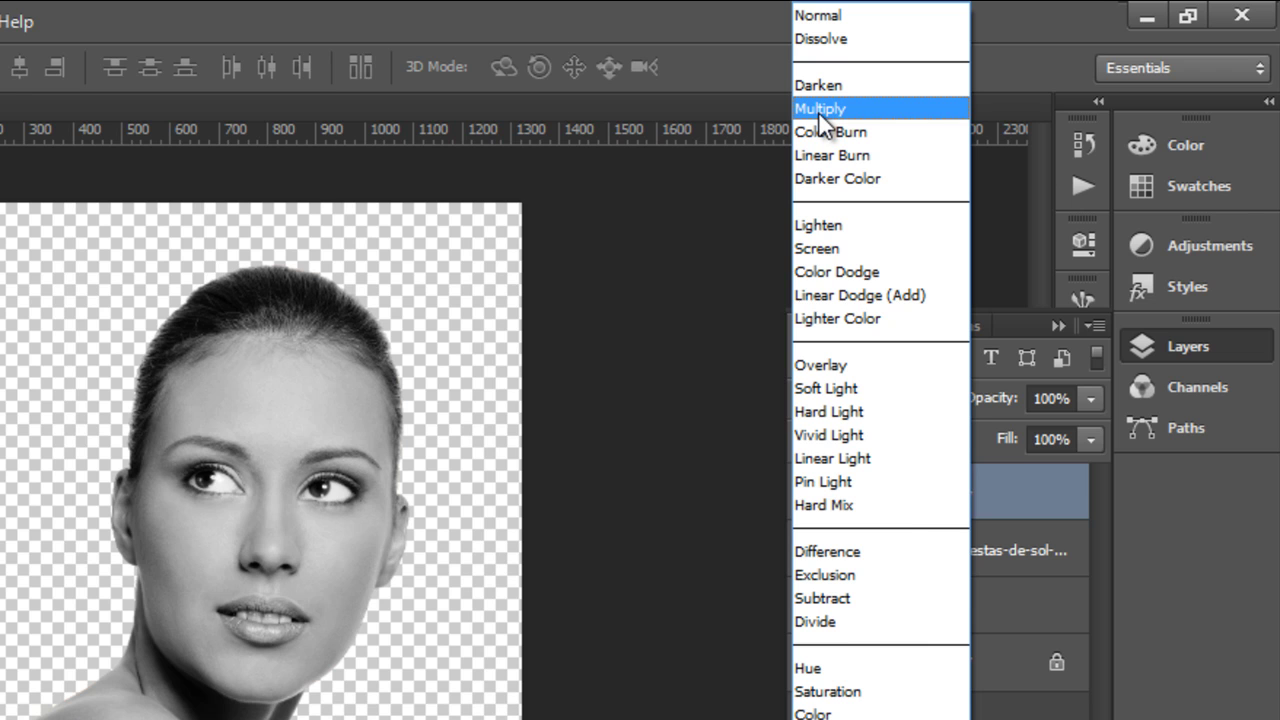
key("Escape")
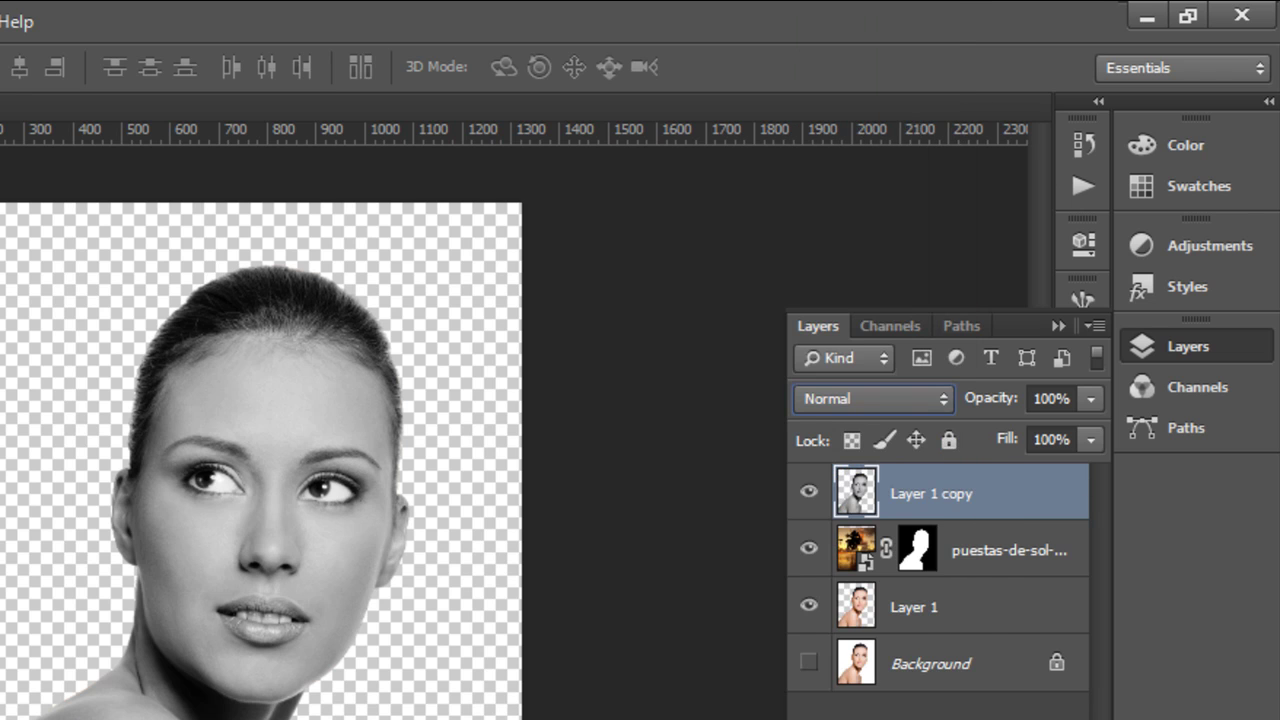
left_click(841, 397)
left_click(919, 392)
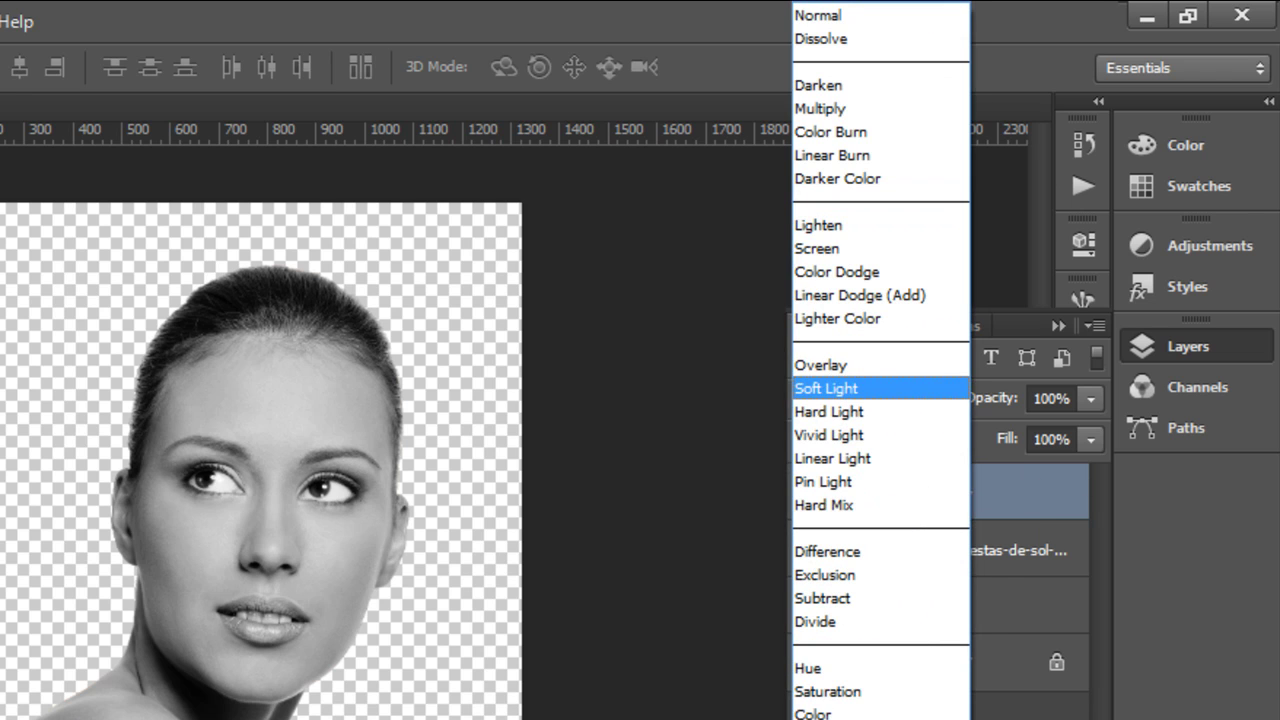
key("Escape")
left_click(835, 397)
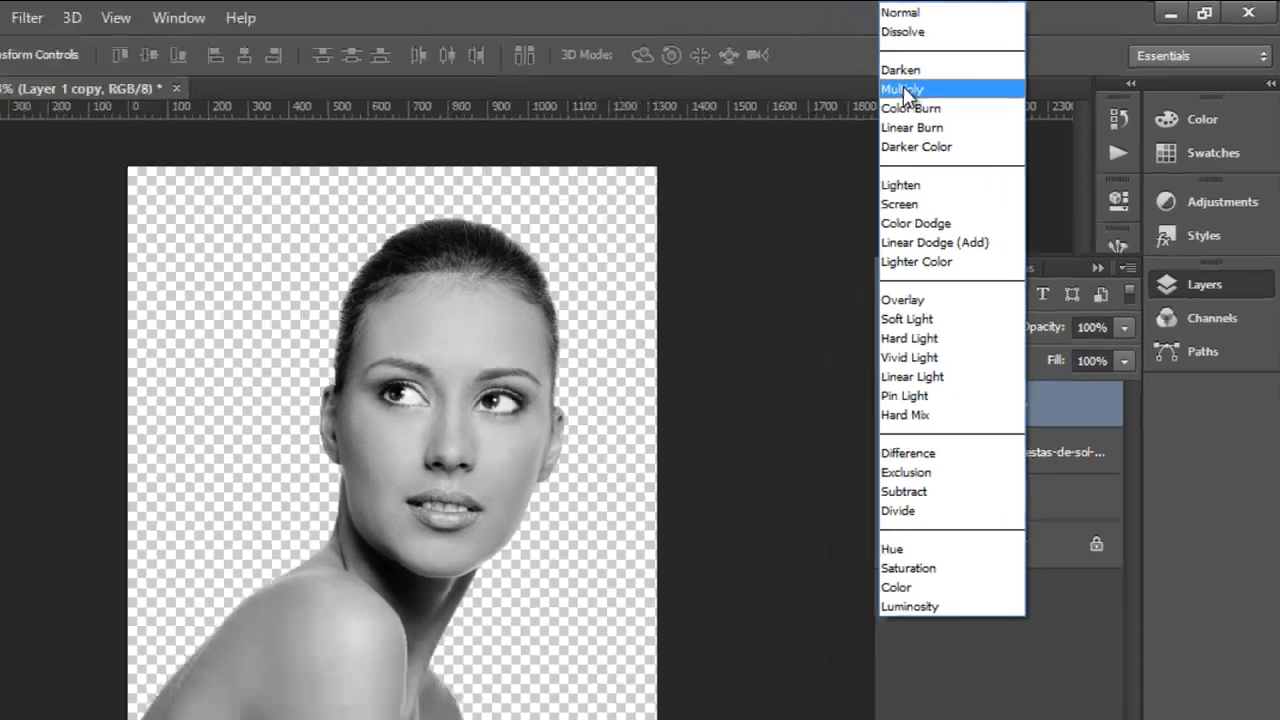
left_click(821, 108)
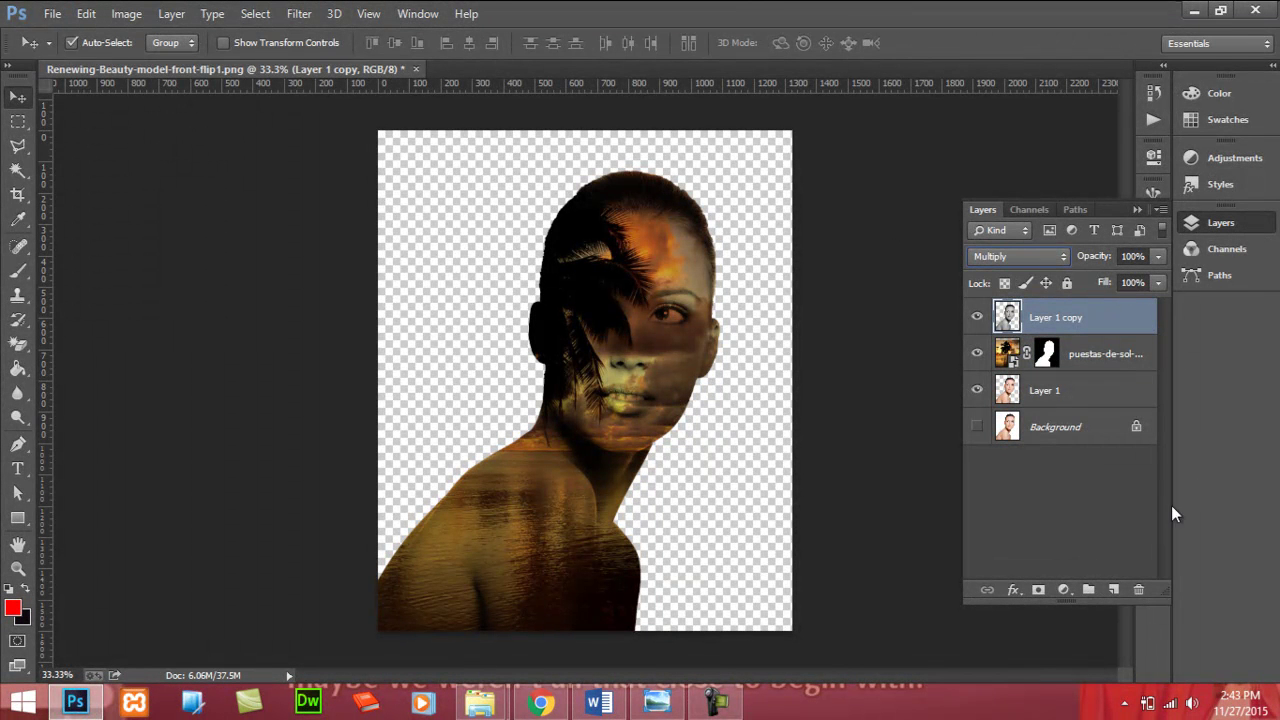
- Add a layer mask to Layer 1 copy and set up the Brush tool with black as the foreground colour
left_click(1038, 591)
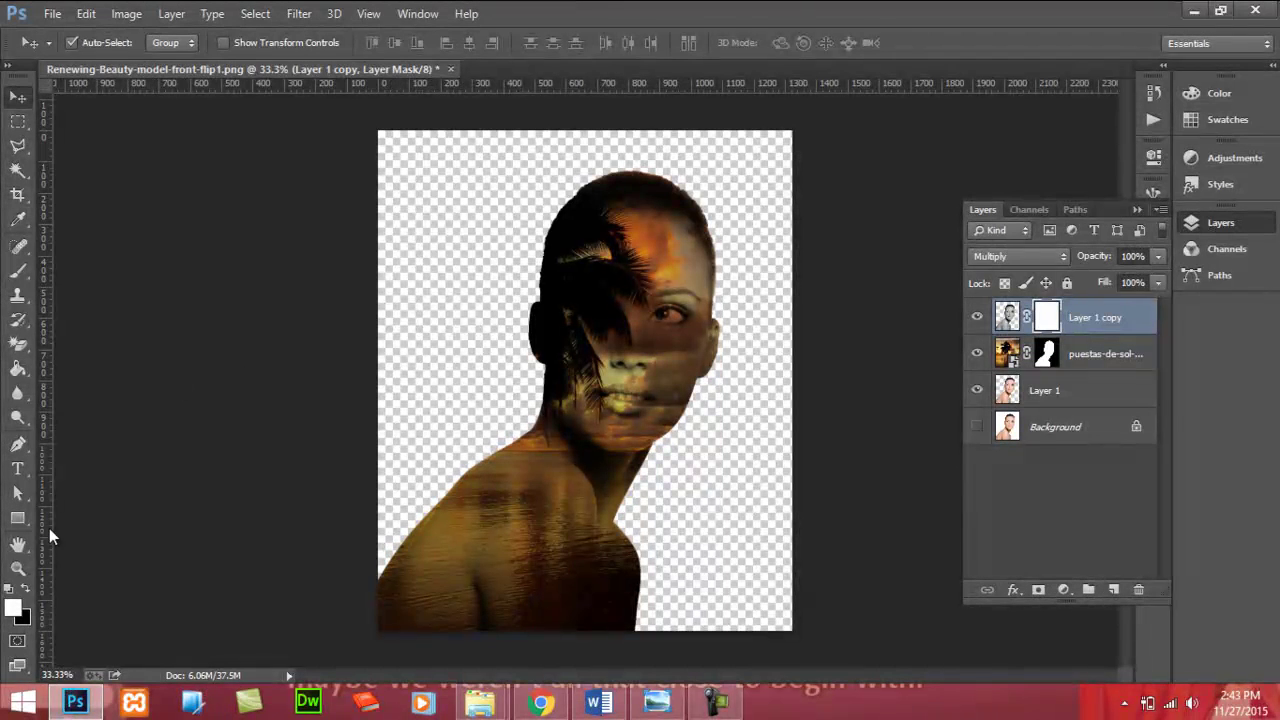
left_click(19, 274)
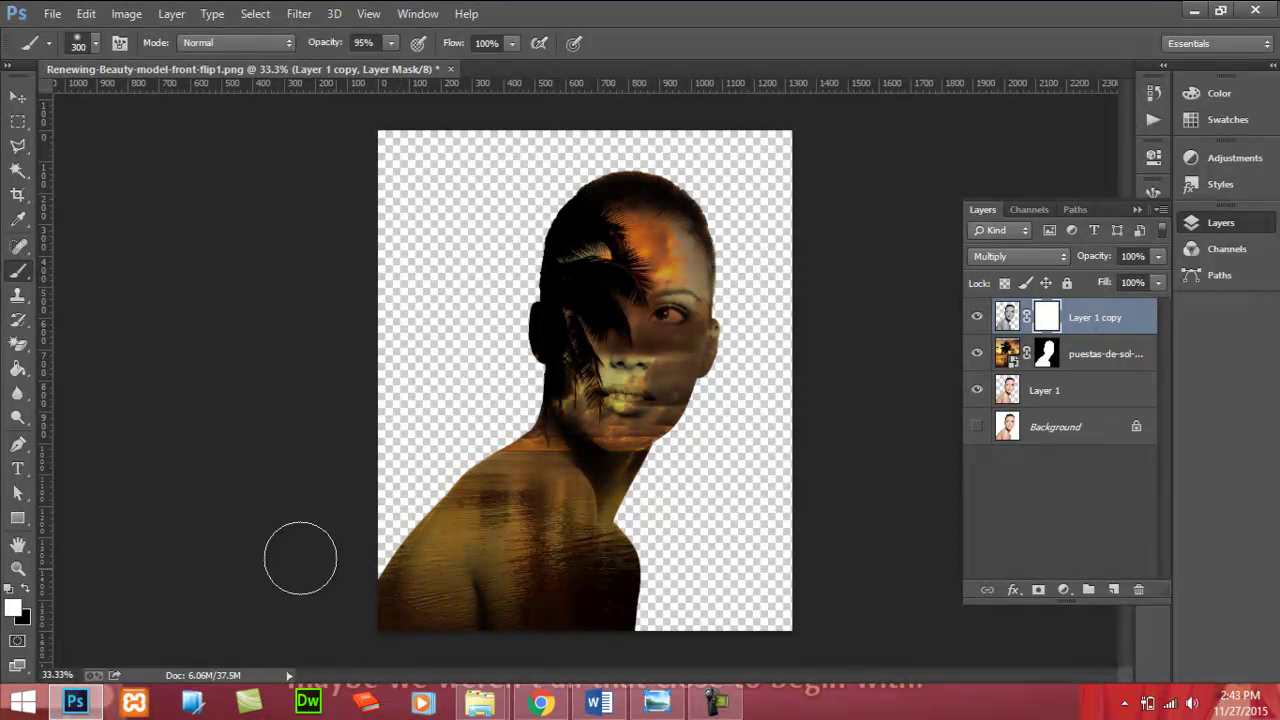
left_click(25, 591)
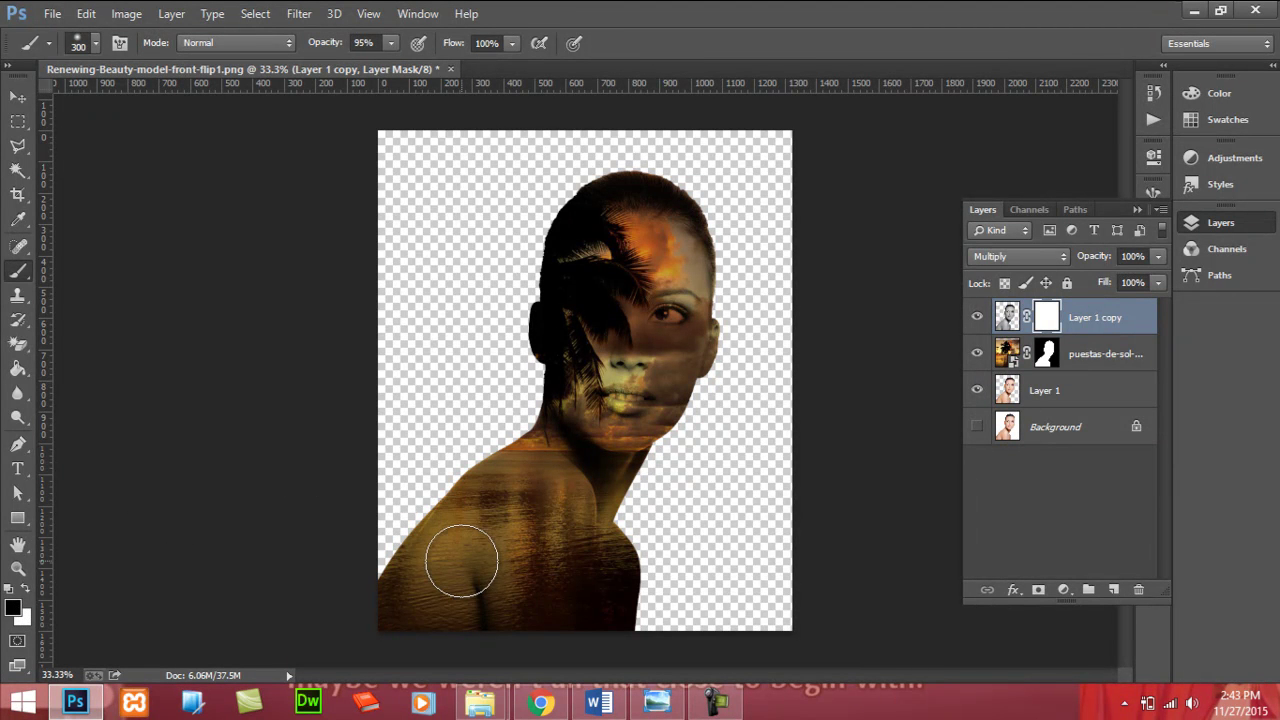
left_click(25, 591)
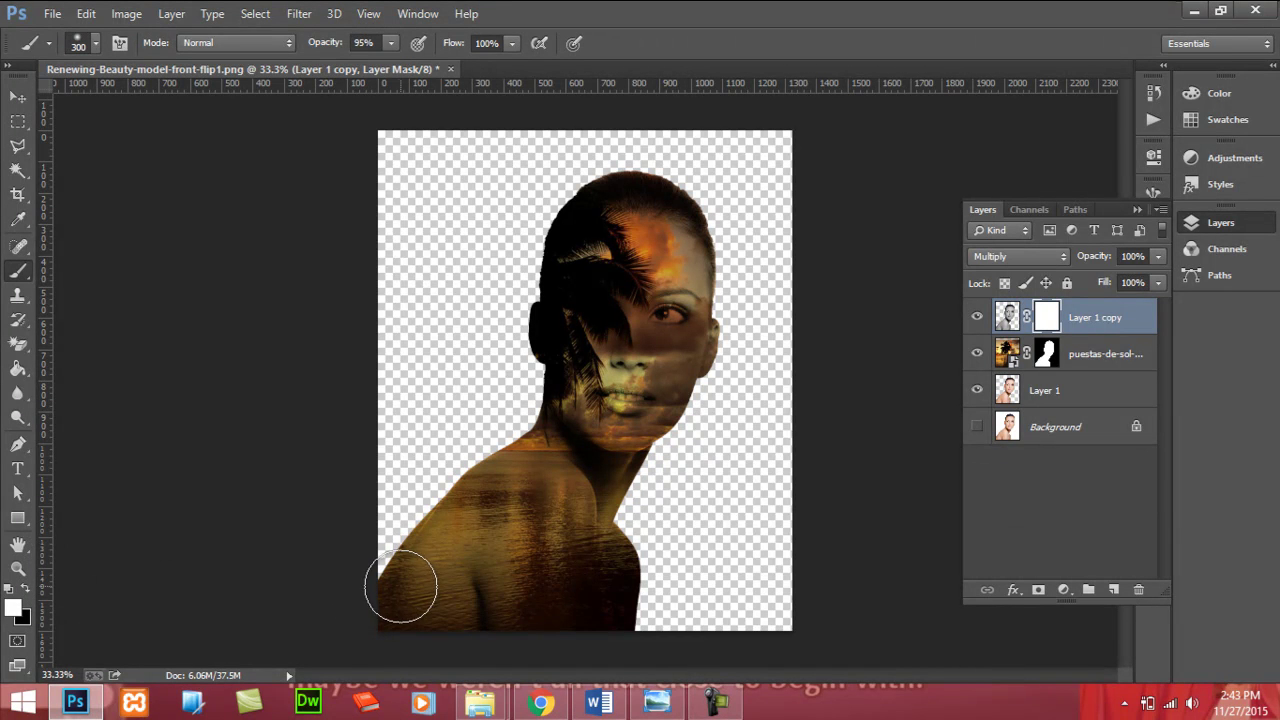
left_click(26, 588)
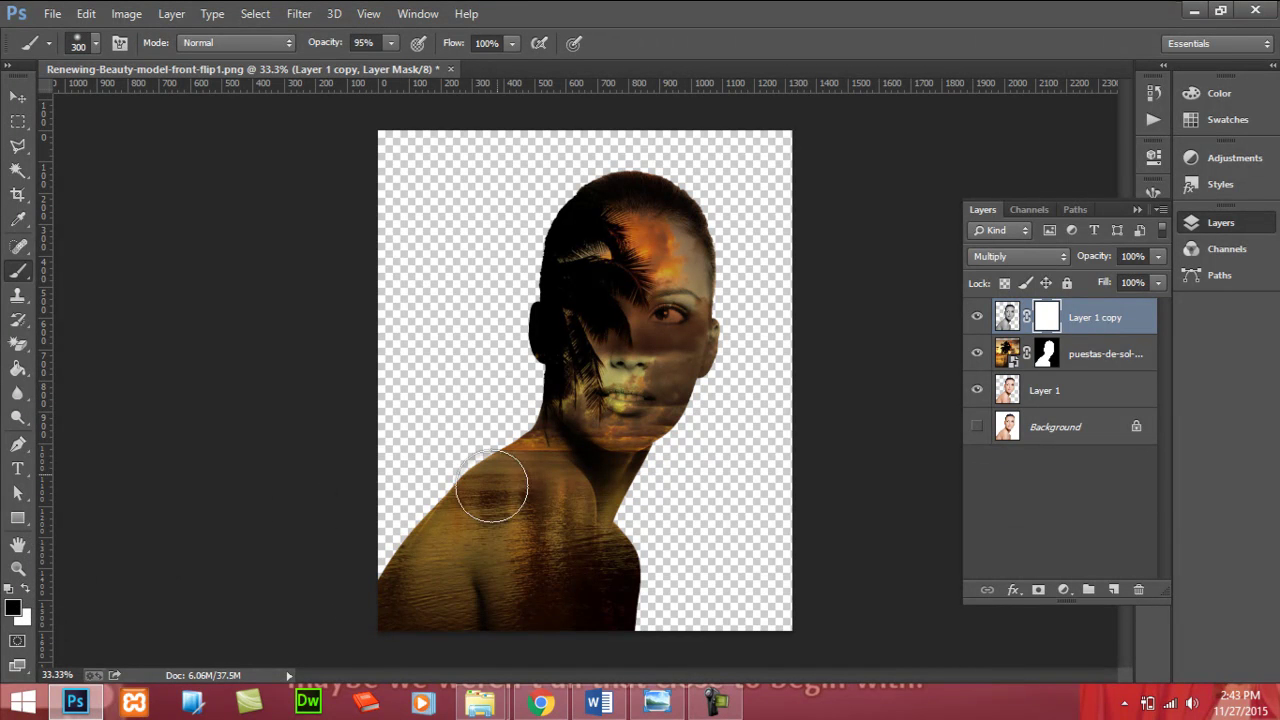
- Compare the composite with the finished reference image jadi.jpg in Windows Photo Viewer
left_click(658, 704)
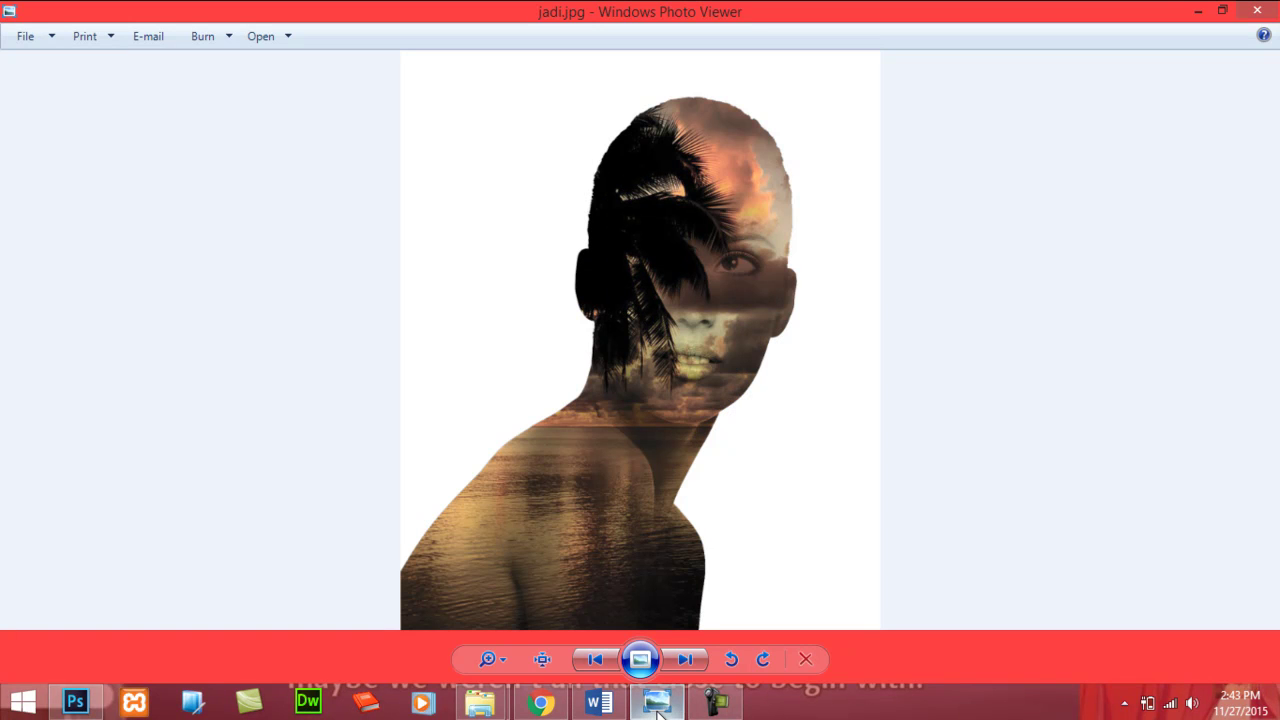
left_click(658, 704)
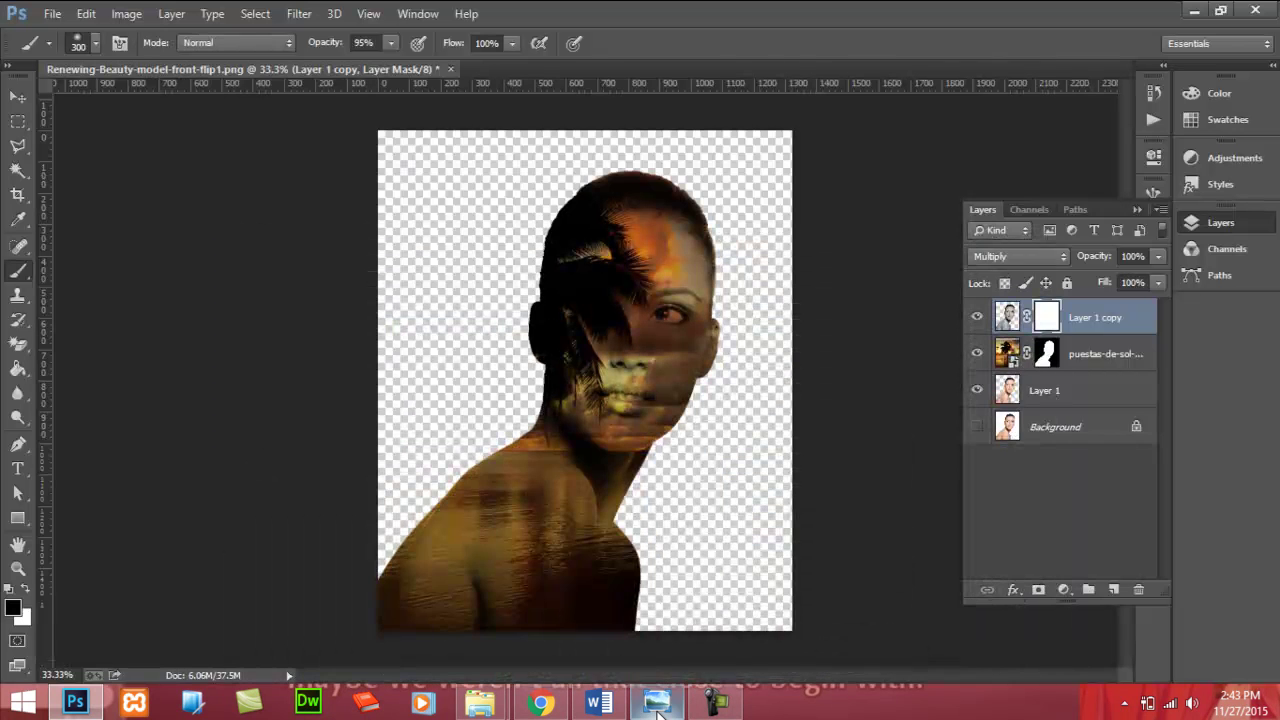
left_click(658, 704)
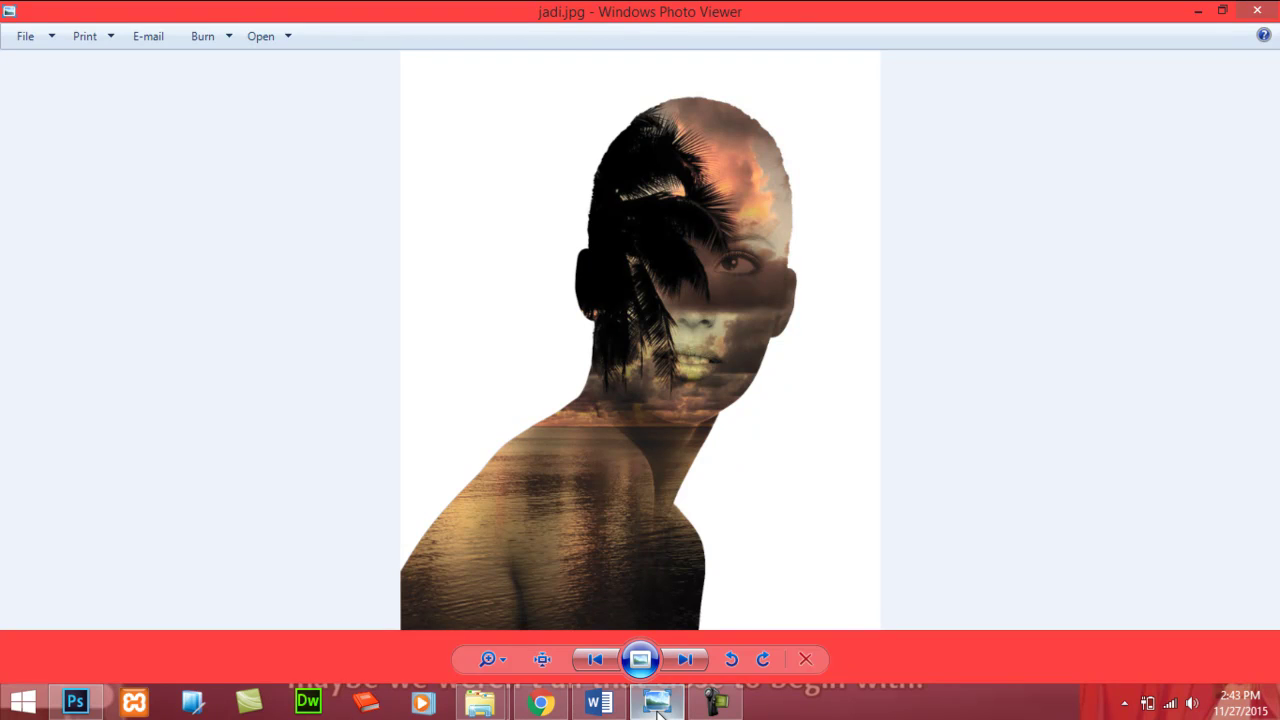
left_click(658, 704)
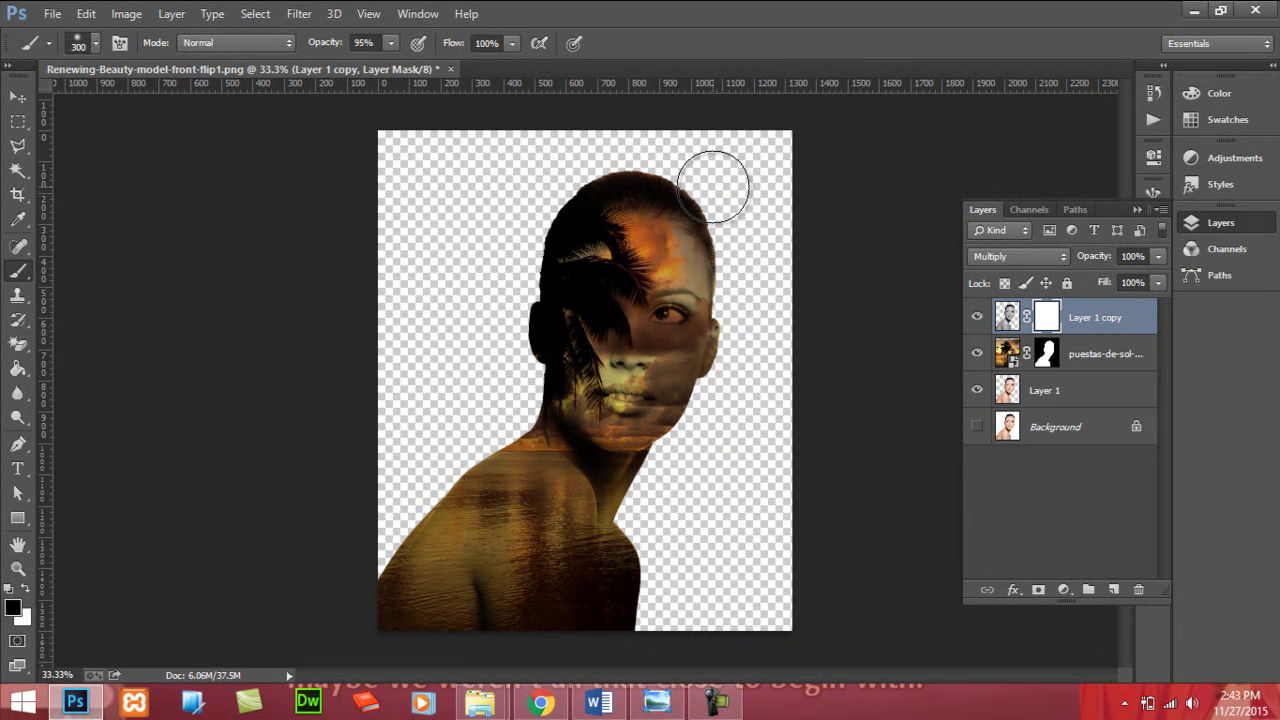
- Brush black on Layer 1 copy's mask over the face's edge, mouth area and palm, undoing stray strokes and reducing the brush size to 200
mouse_move(713, 187)
left_mouse_down()
mouse_move(708, 166)
mouse_move(571, 166)
mouse_move(511, 217)
left_mouse_up()
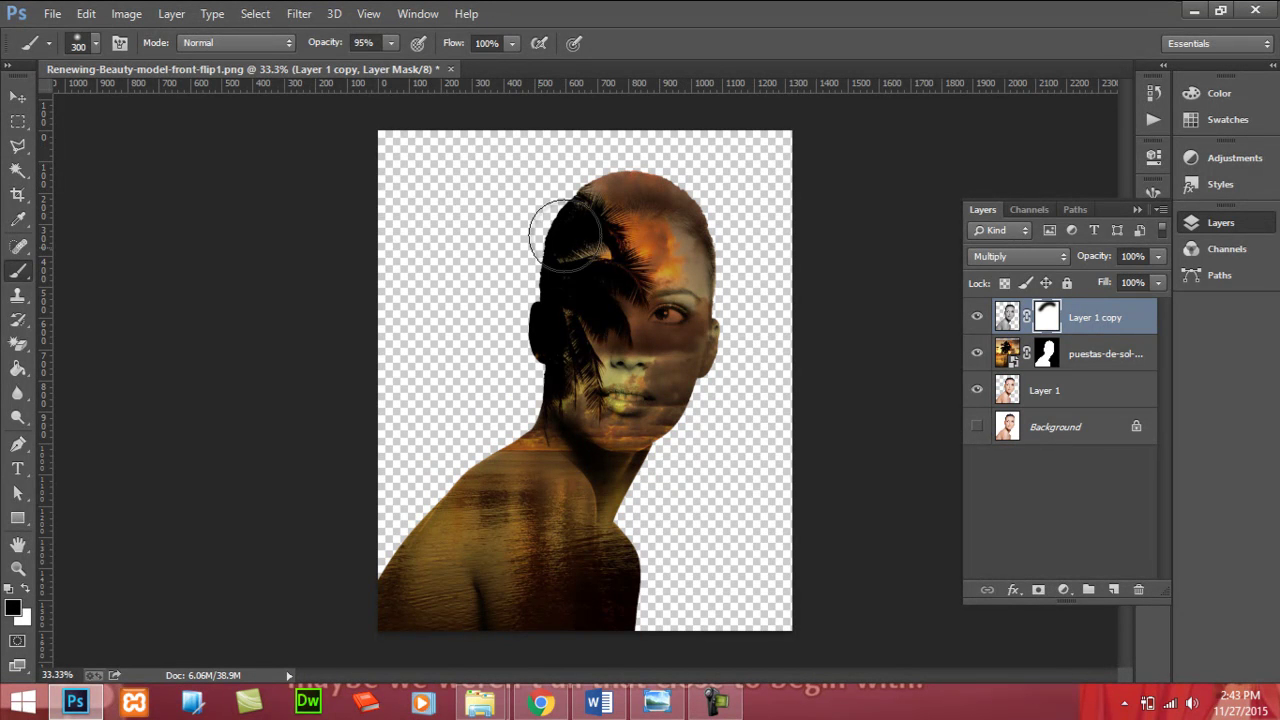
key("ctrl+z")
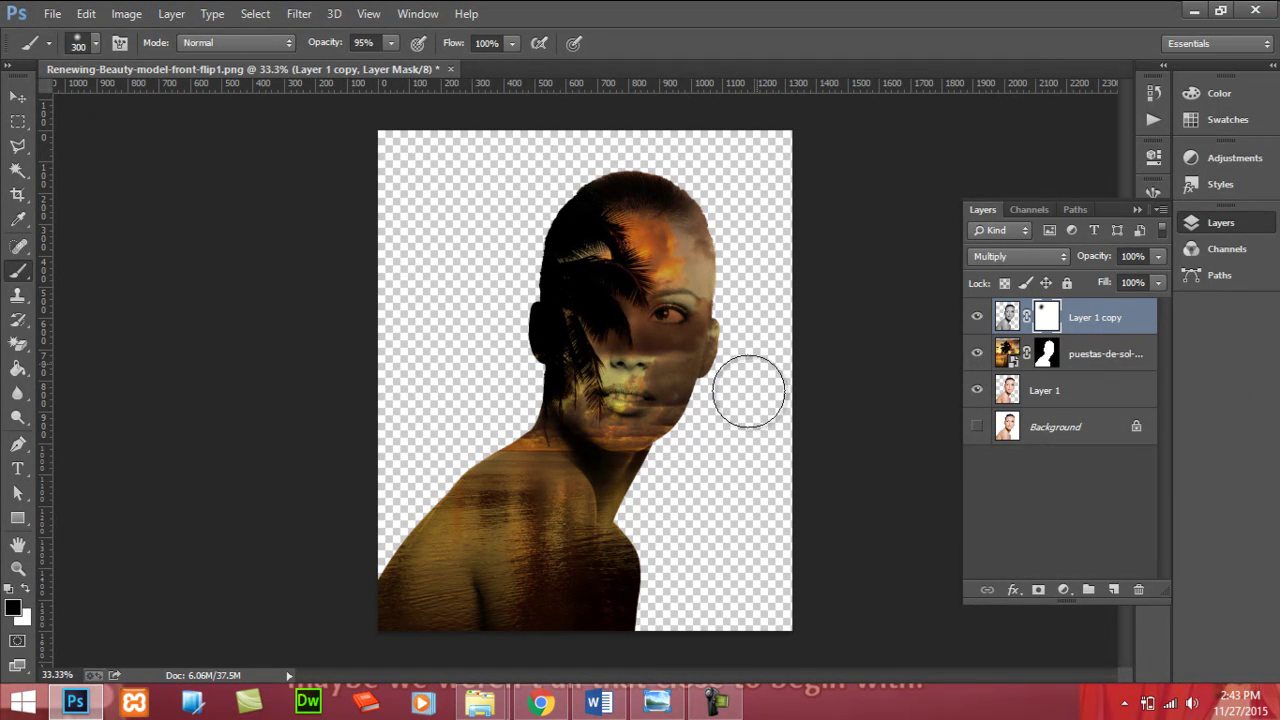
mouse_move(625, 600)
left_mouse_down()
mouse_move(571, 529)
mouse_move(551, 457)
mouse_move(557, 405)
mouse_move(579, 387)
mouse_move(574, 398)
mouse_move(595, 399)
left_mouse_up()
key("ctrl+z")
key("ctrl+z")
key("bracketleft")
key("bracketleft")
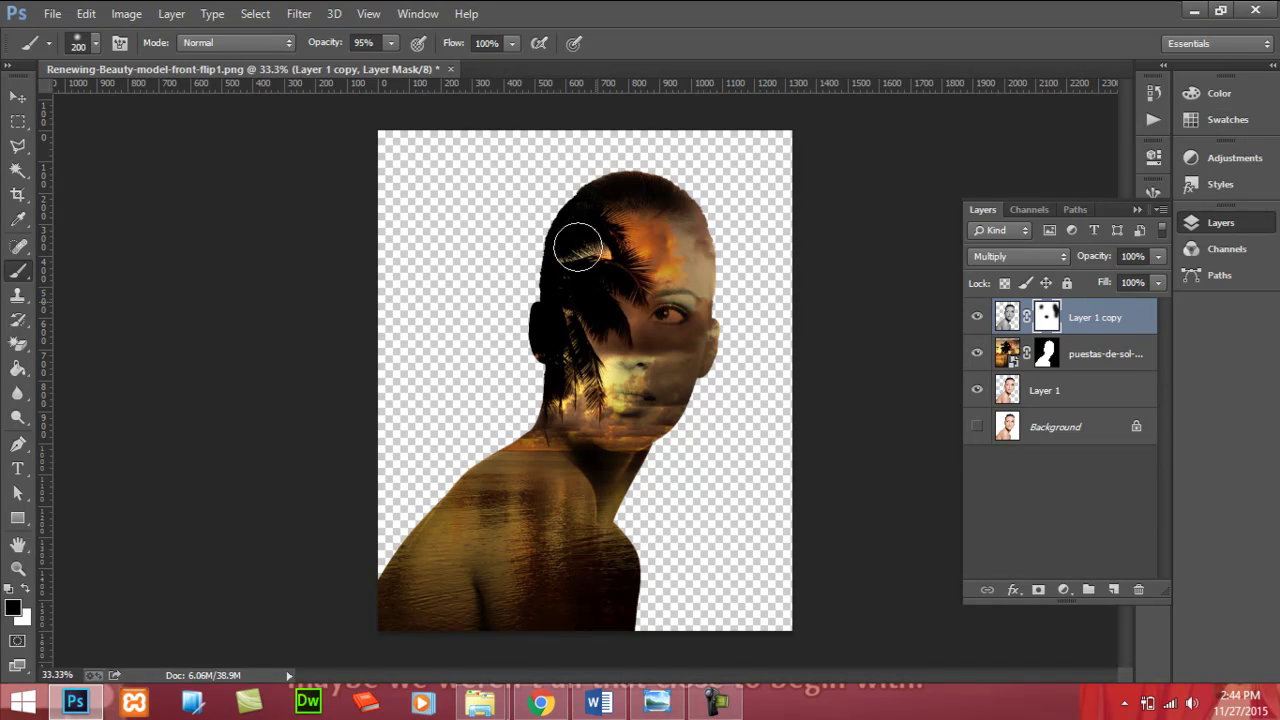
left_click_drag(571, 258, 571, 268)
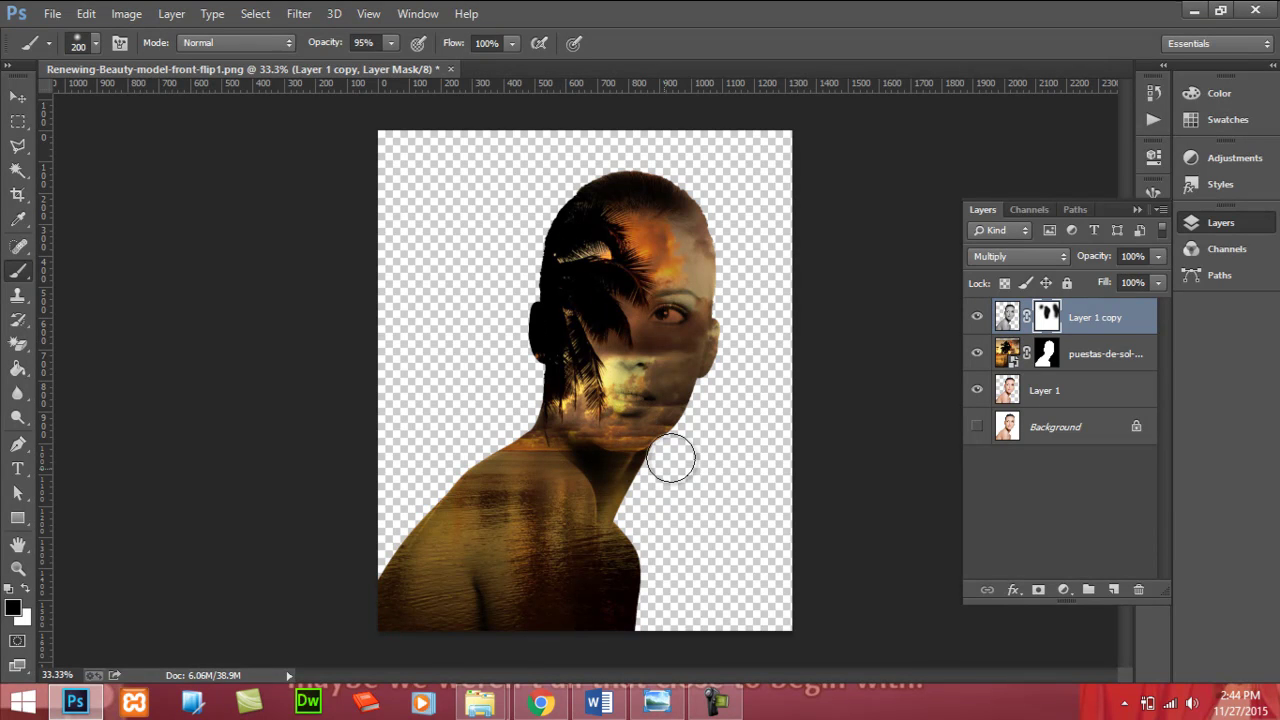
key("super")
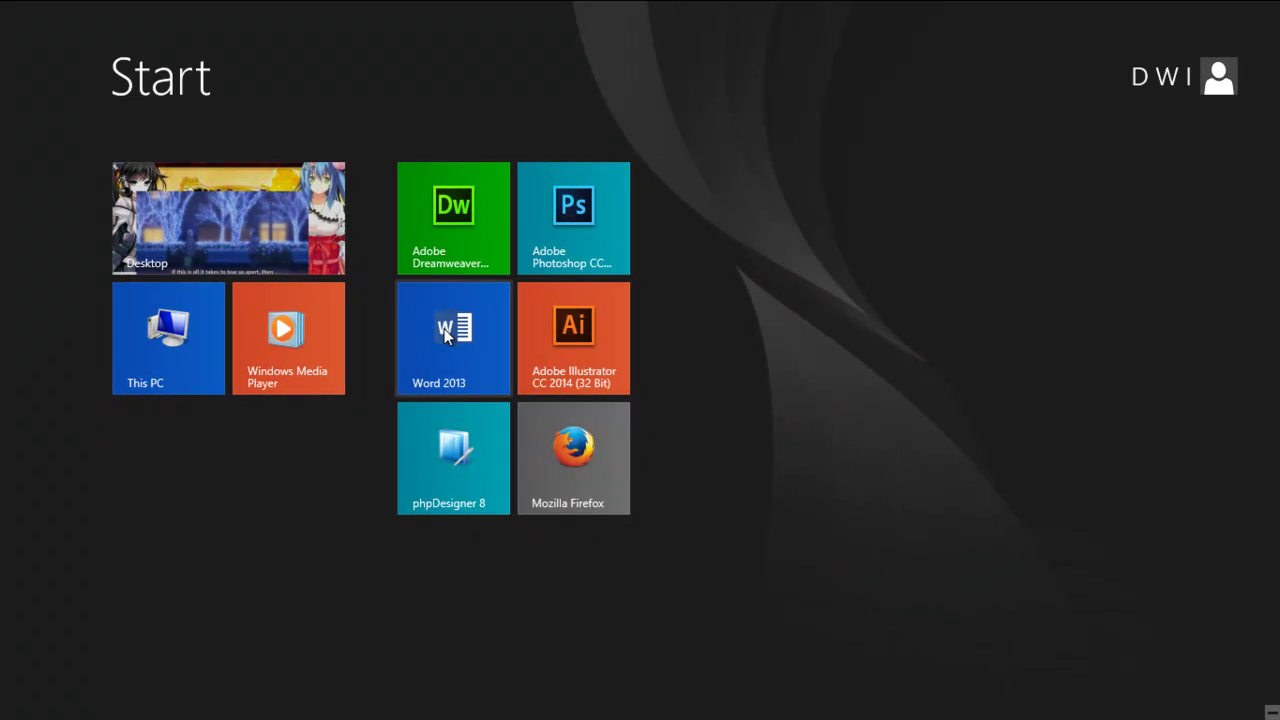
left_click(568, 207)
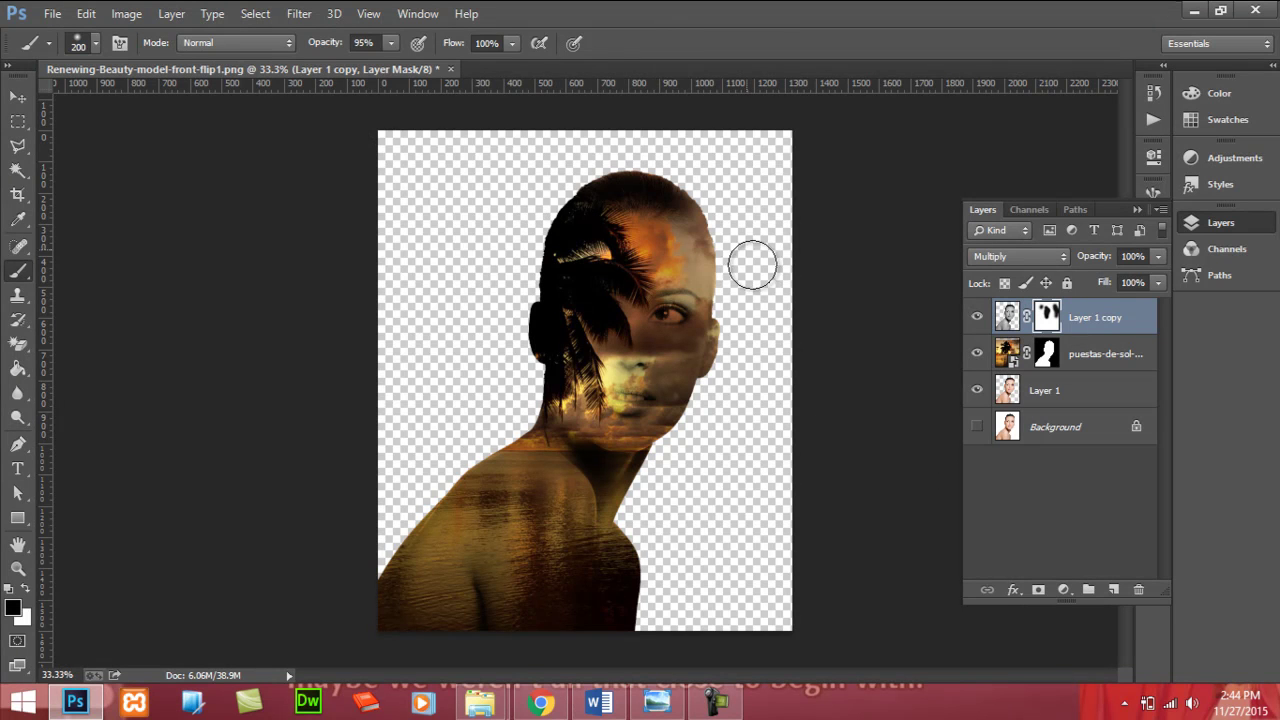
left_click(17, 96)
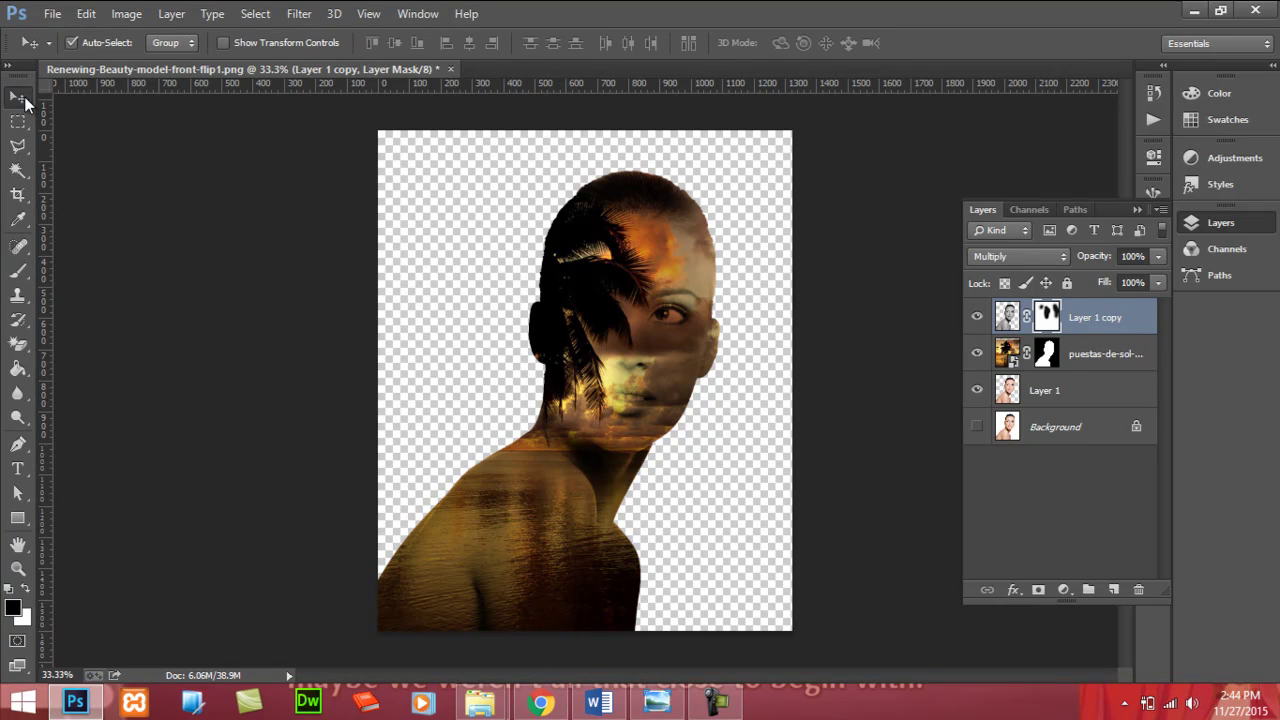
left_click(208, 274)
key("super")
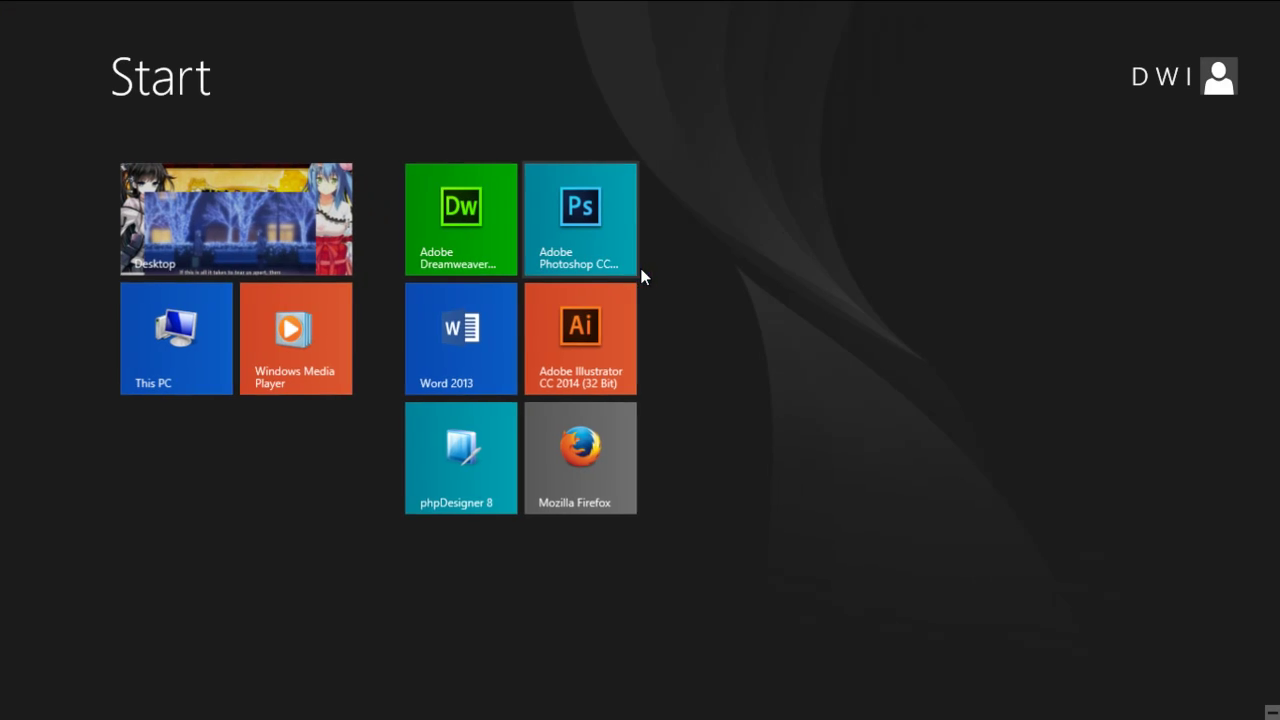
- Switch back to Photoshop and add a Vibrance adjustment layer directly above Layer 1 copy
left_click(570, 217)
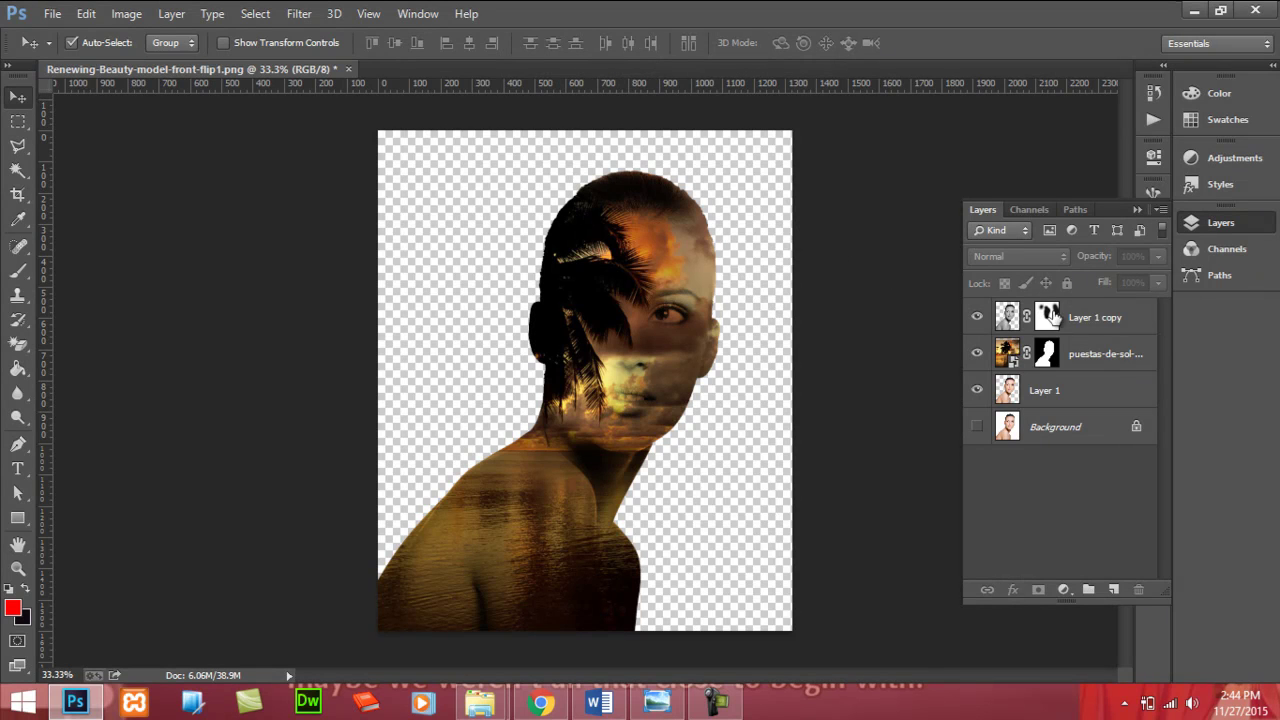
left_click(1098, 318)
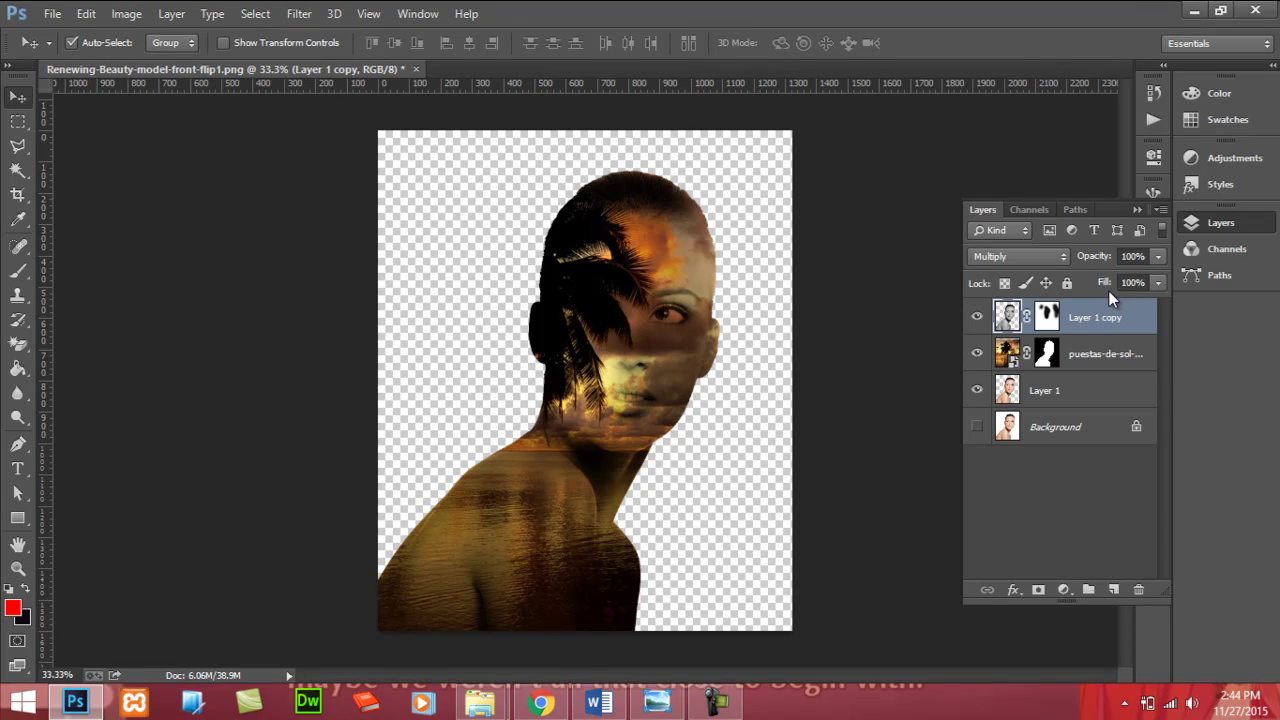
left_click(1063, 592)
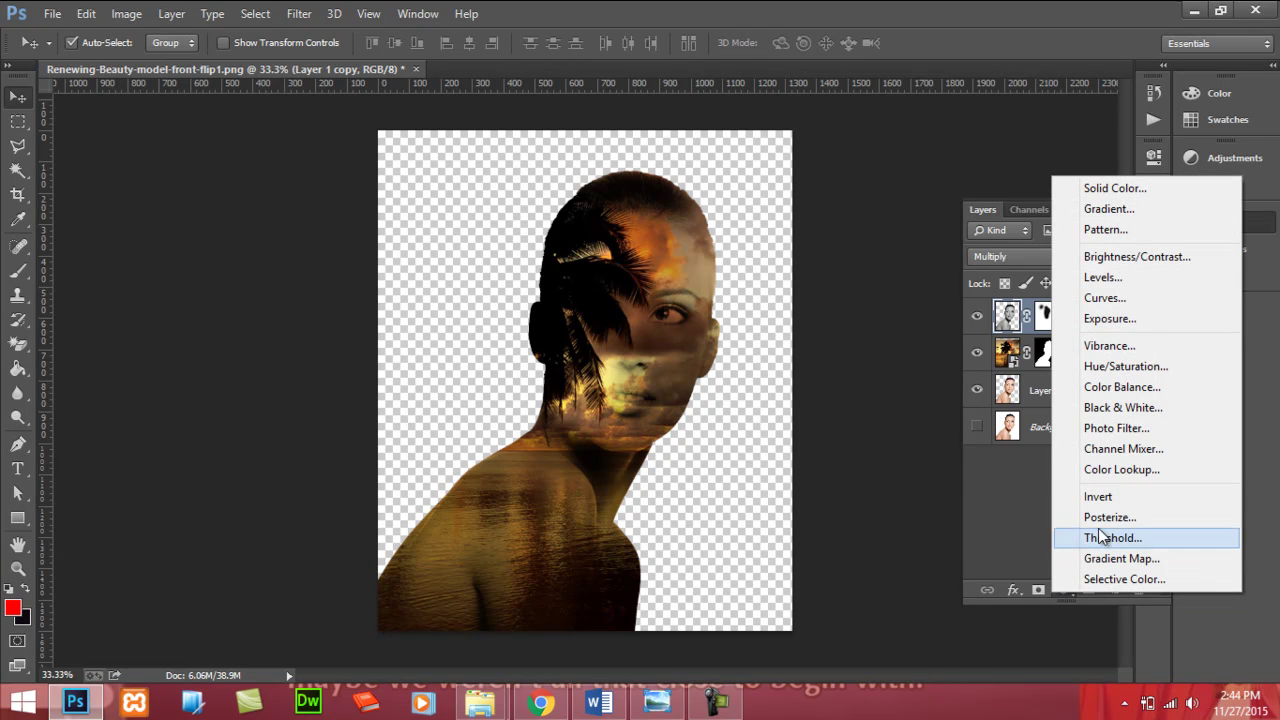
left_click(1103, 350)
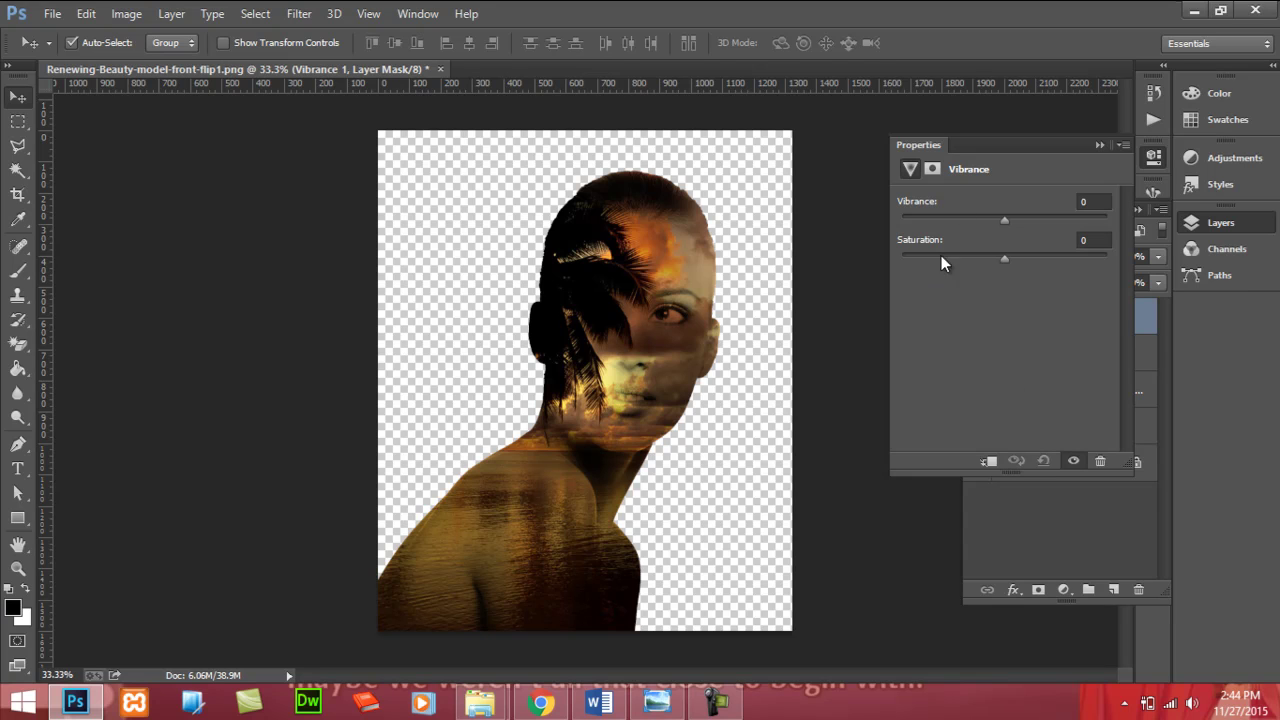
- Set the adjustment layer's vibrance to -50 and saturation to -6, and make the Background layer visible
left_click_drag(1007, 219, 953, 217)
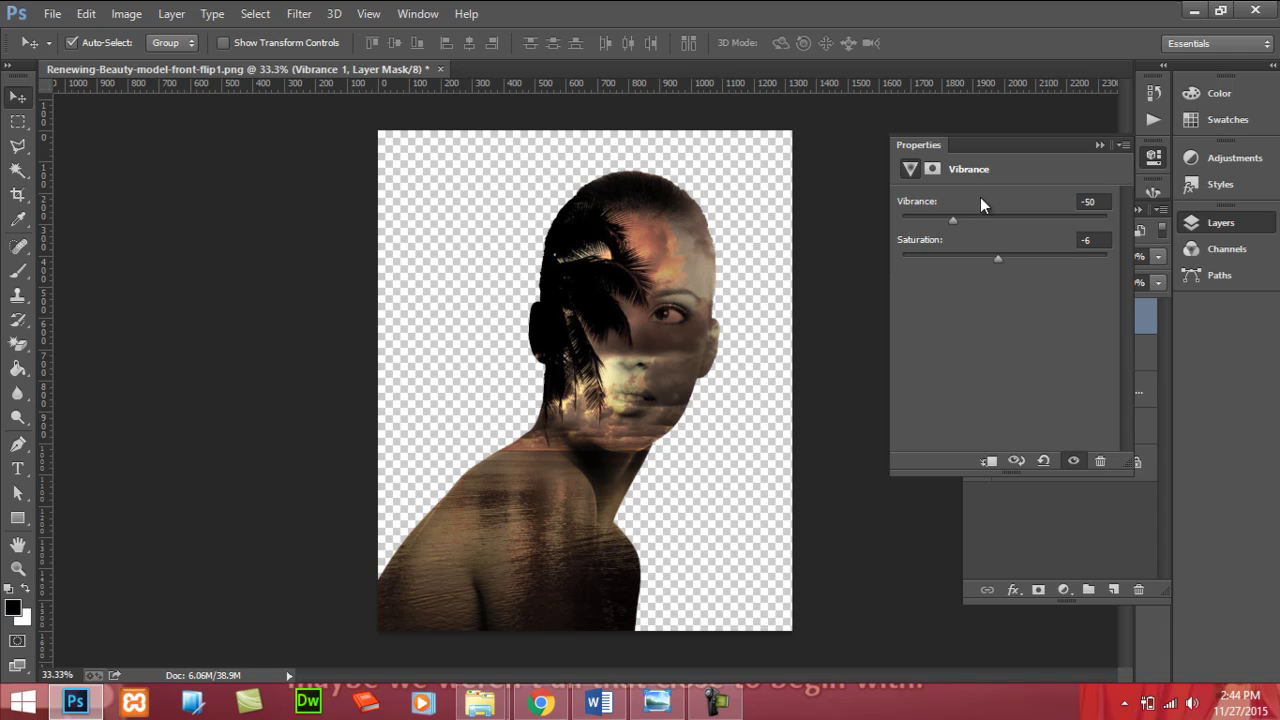
left_click(1099, 145)
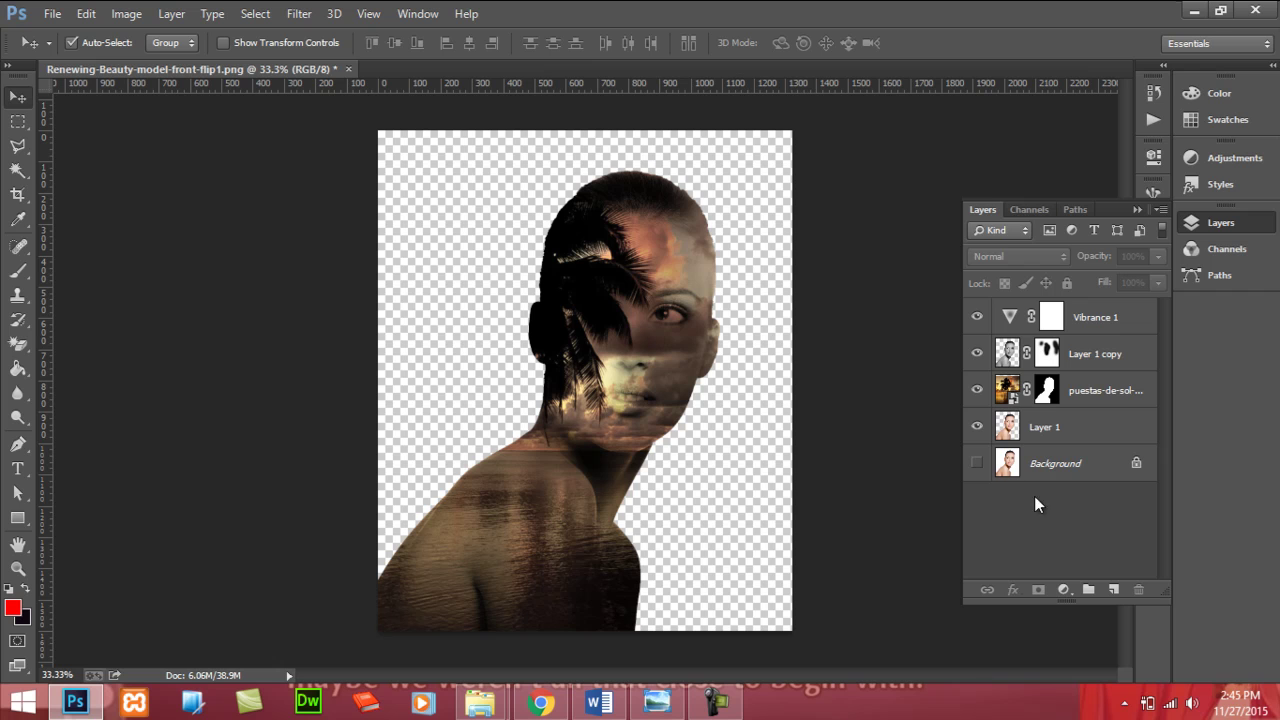
left_click(977, 464)
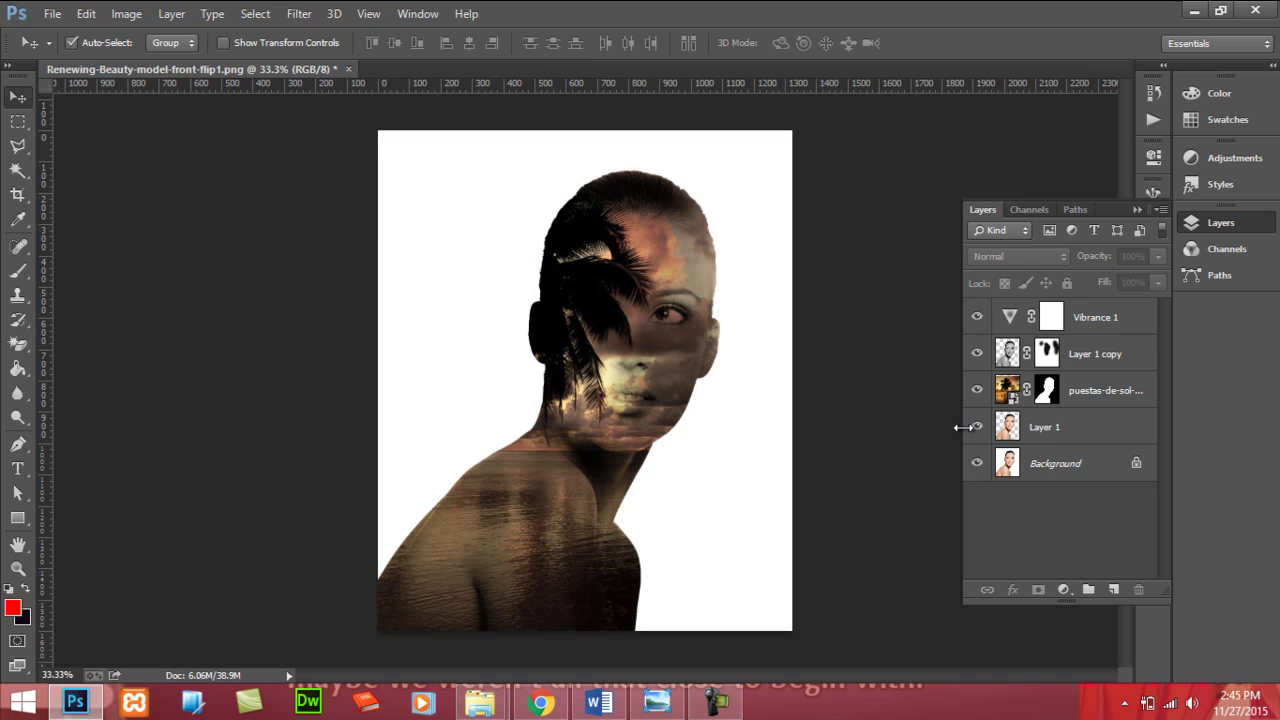